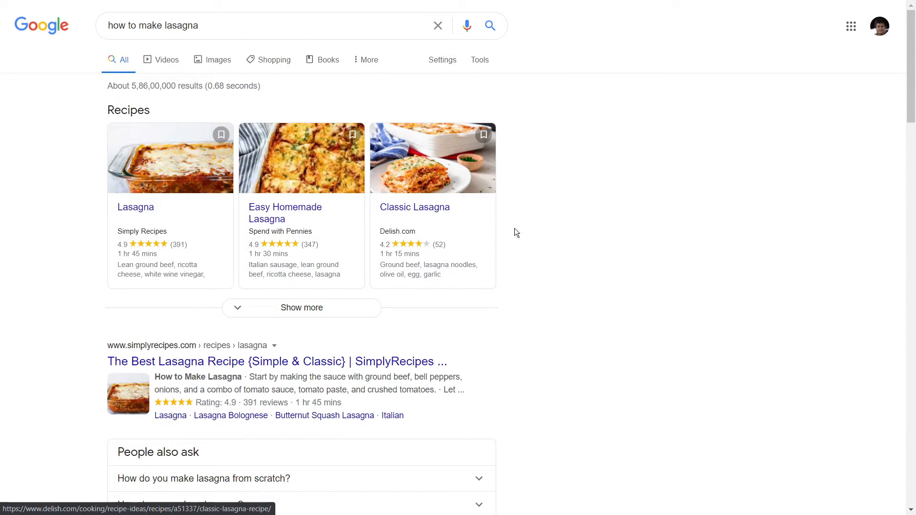
# - Examine how recipe cards, ratings and videos are presented in the search results for "how to make lasagna"
pyautogui.scroll(-3, 512, 233)
pyautogui.scroll(-1, 513, 239)
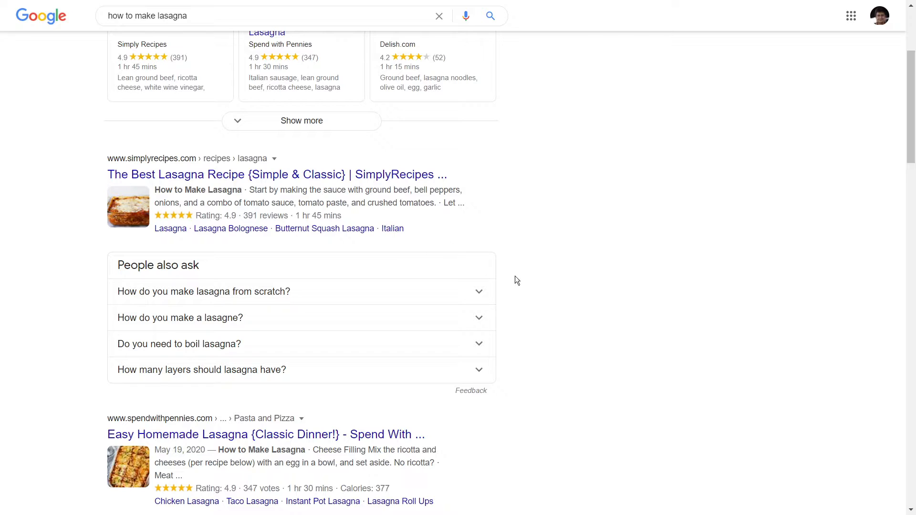
pyautogui.scroll(-4, 486, 350)
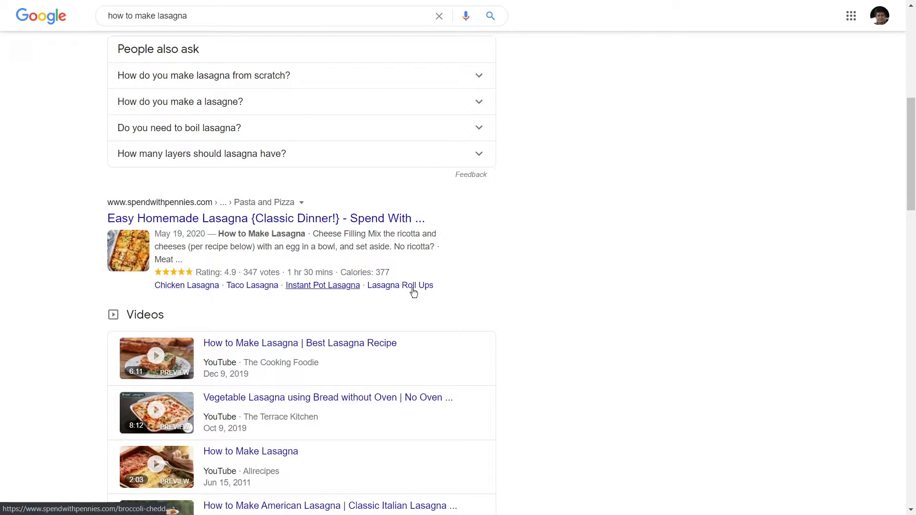
pyautogui.scroll(-4, 487, 290)
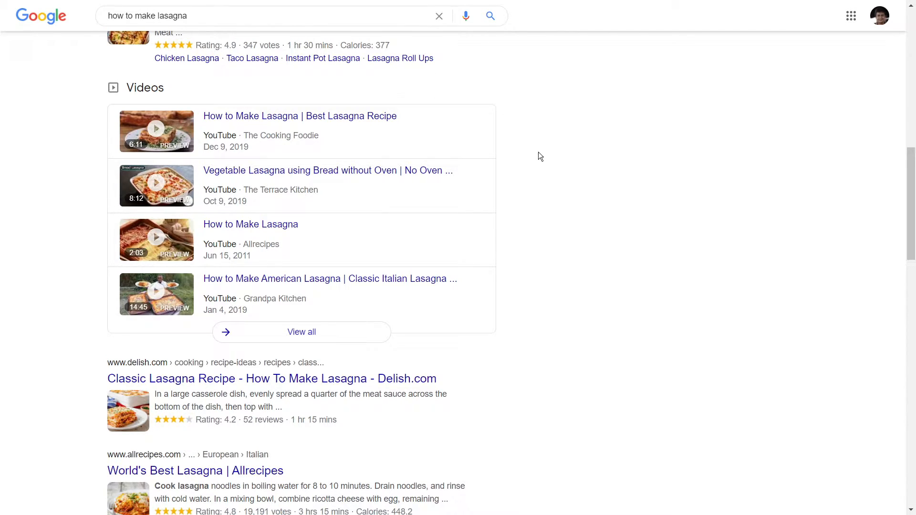
pyautogui.scroll(15, 538, 192)
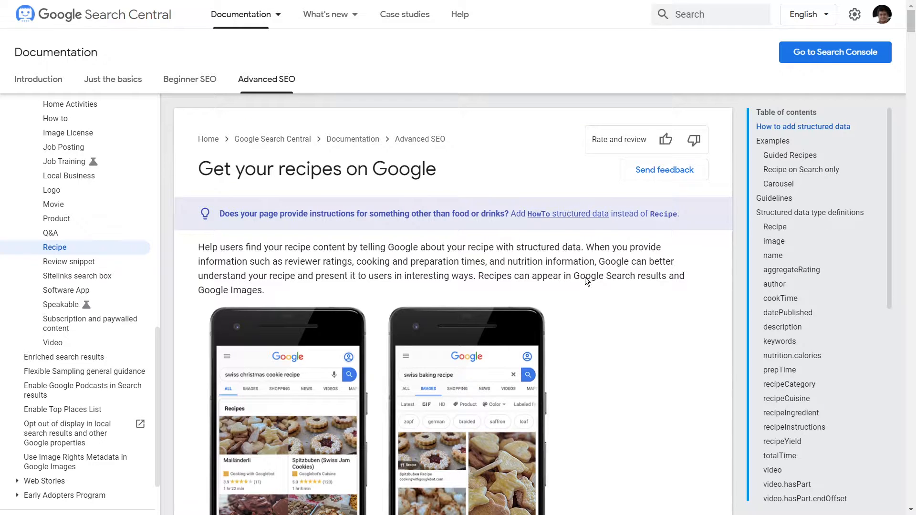
# - Read the Google Search Central guide "Get your recipes on Google" for the Recipe structured data enhancements
pyautogui.scroll(-2, 396, 214)
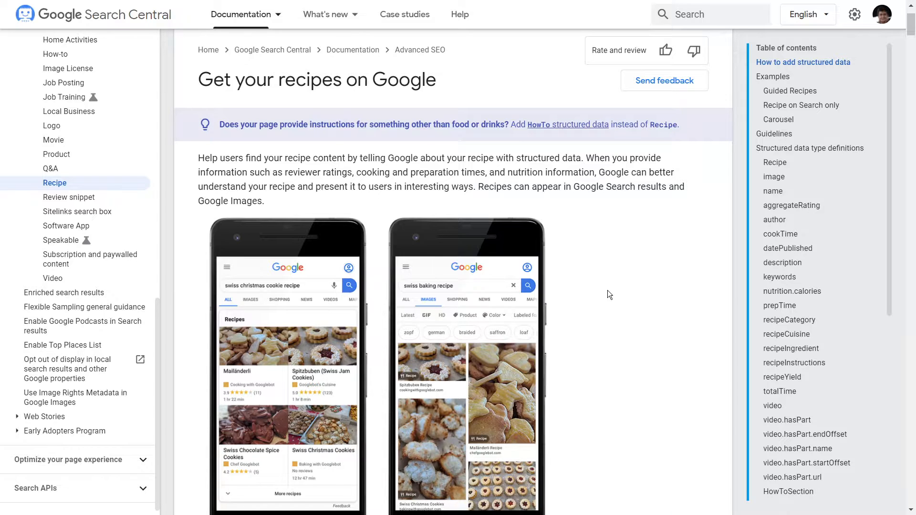
pyautogui.scroll(-4, 578, 277)
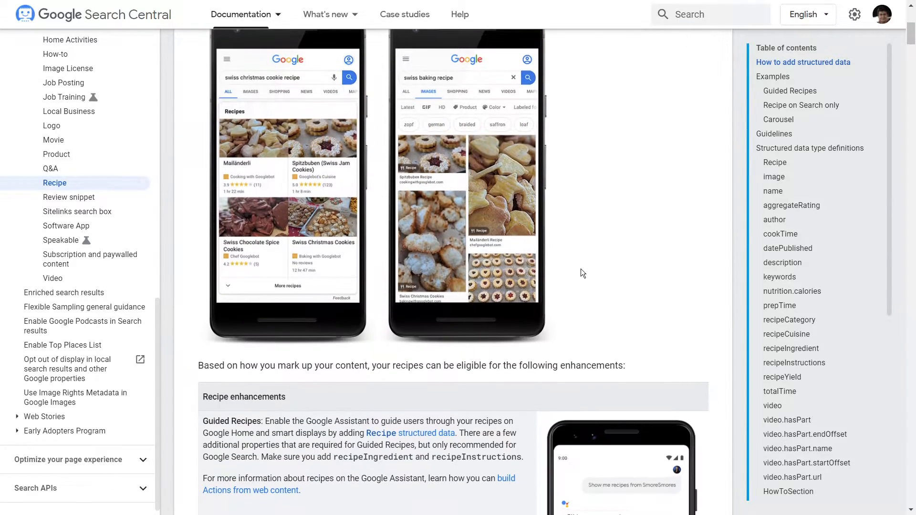
pyautogui.scroll(-4, 587, 265)
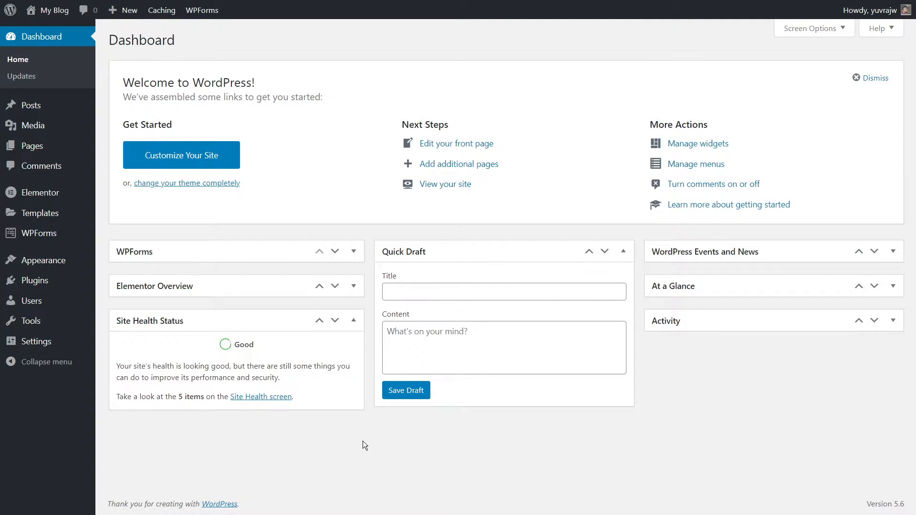
# - In the WordPress dashboard, start a new Schema Pro schema and choose Recipe as its type
pyautogui.moveTo(35, 343)
pyautogui.click(159, 457)
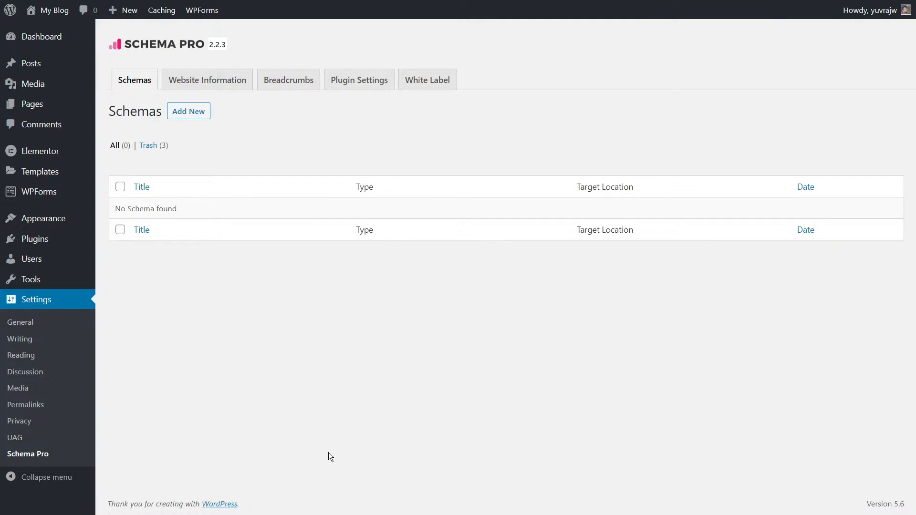
pyautogui.click(198, 117)
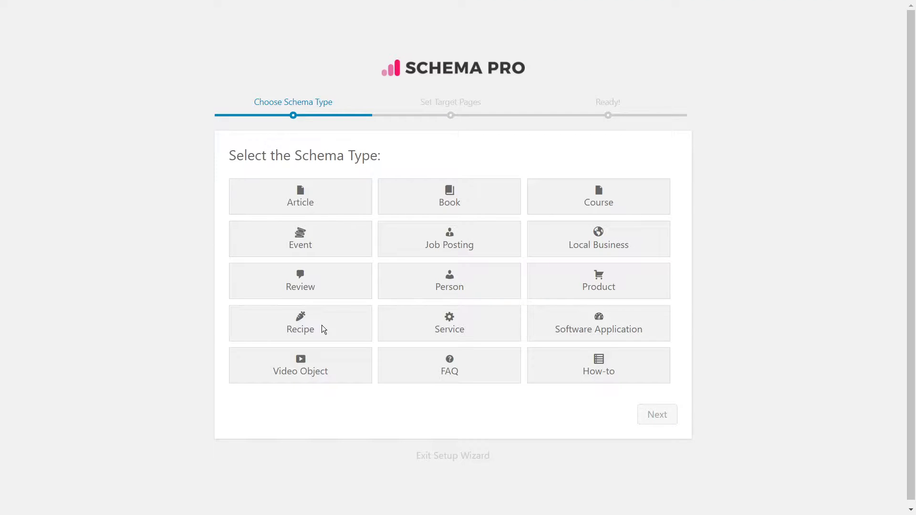
pyautogui.click(261, 322)
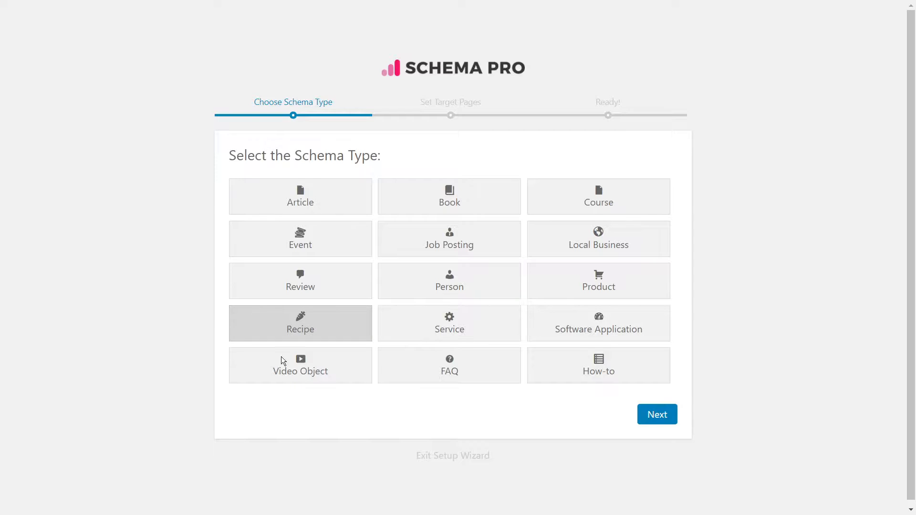
pyautogui.click(659, 416)
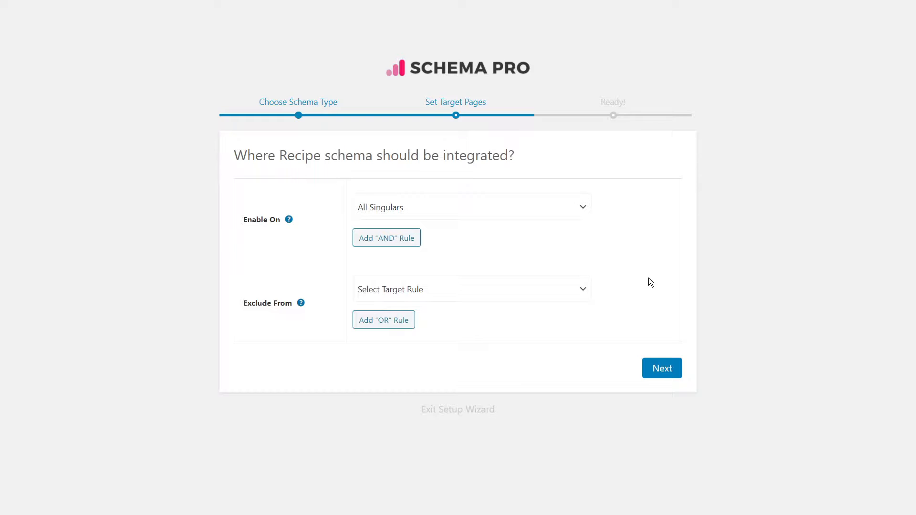
# - Enable the Recipe schema on the specific target "All singulars from Recipe" and complete the setup
pyautogui.click(583, 208)
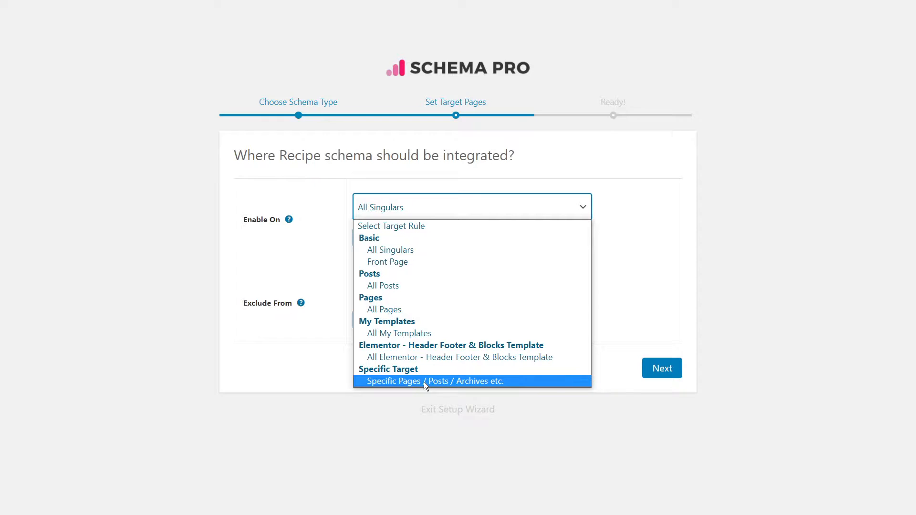
pyautogui.click(451, 386)
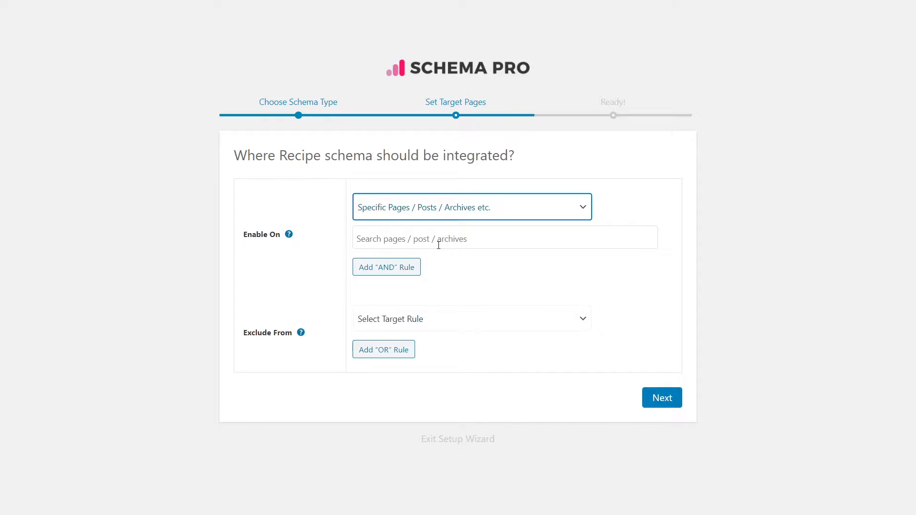
pyautogui.click(438, 245)
pyautogui.write('recipe')
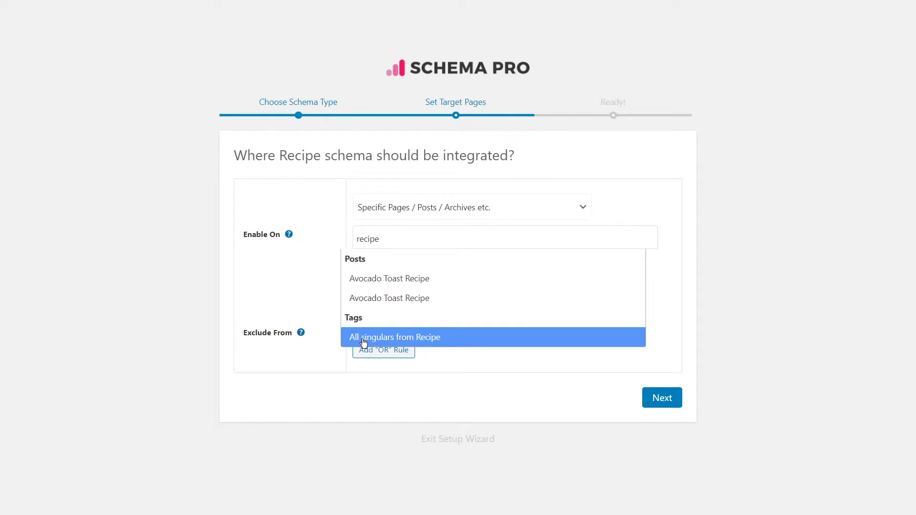
pyautogui.click(451, 342)
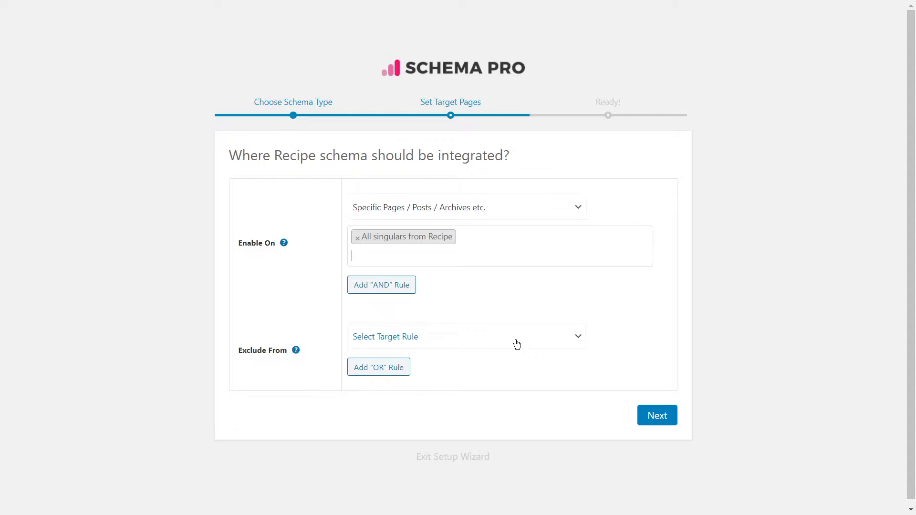
pyautogui.click(651, 418)
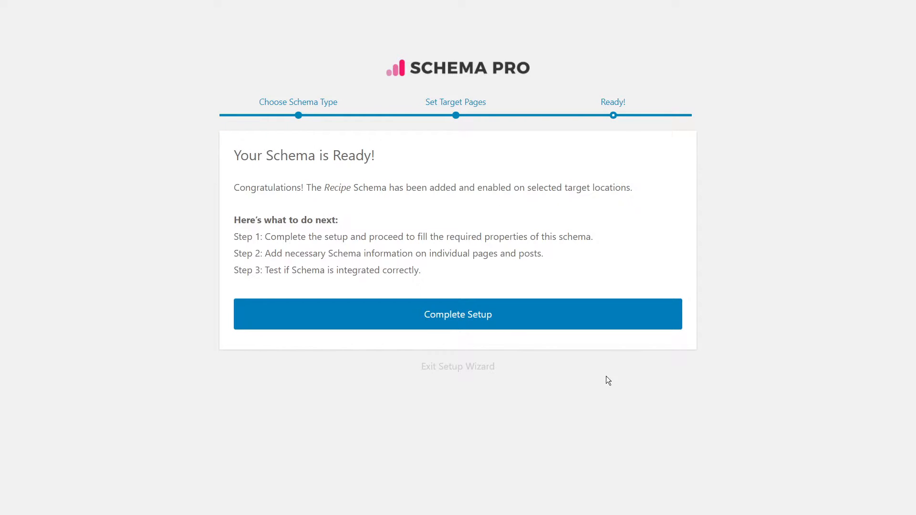
pyautogui.click(499, 317)
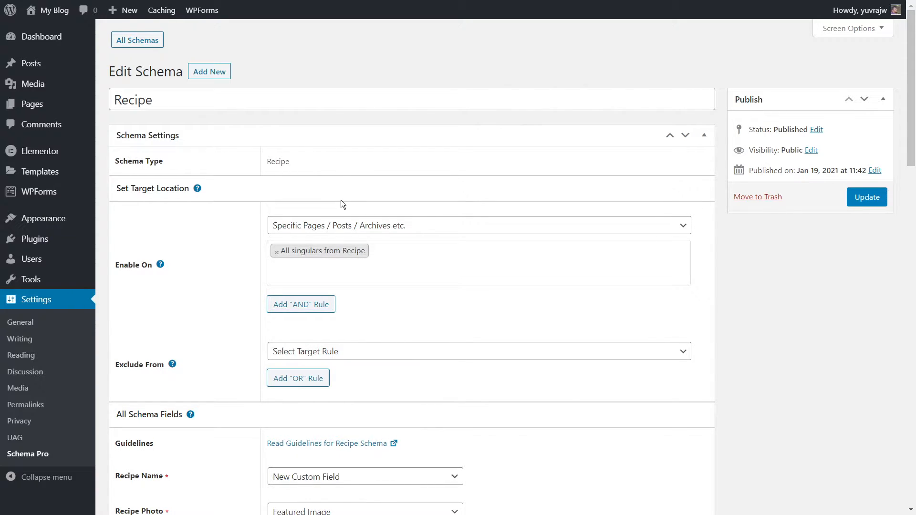
# - Review the Recipe schema's field mappings, from Recipe Name and Recipe Photo to Recipe Instructions and Recipe Video
pyautogui.scroll(-5, 480, 202)
pyautogui.scroll(-1, 501, 199)
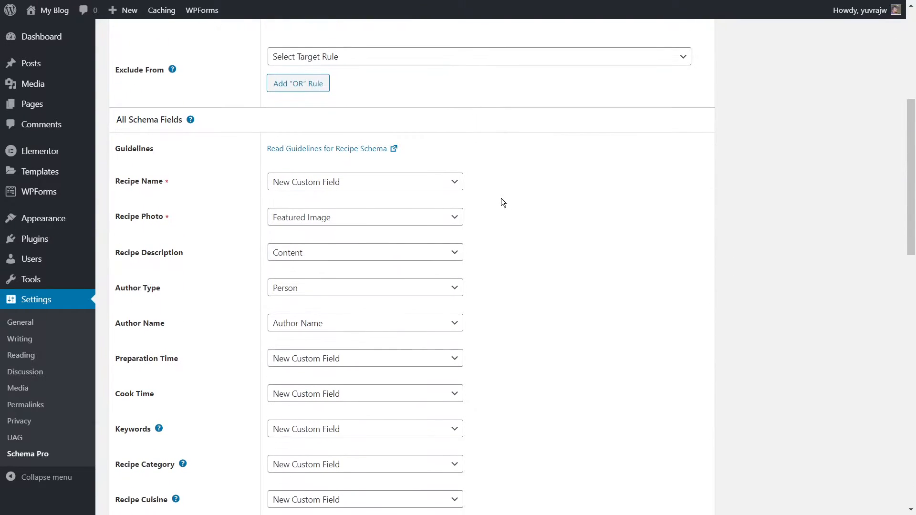
pyautogui.scroll(-2, 501, 199)
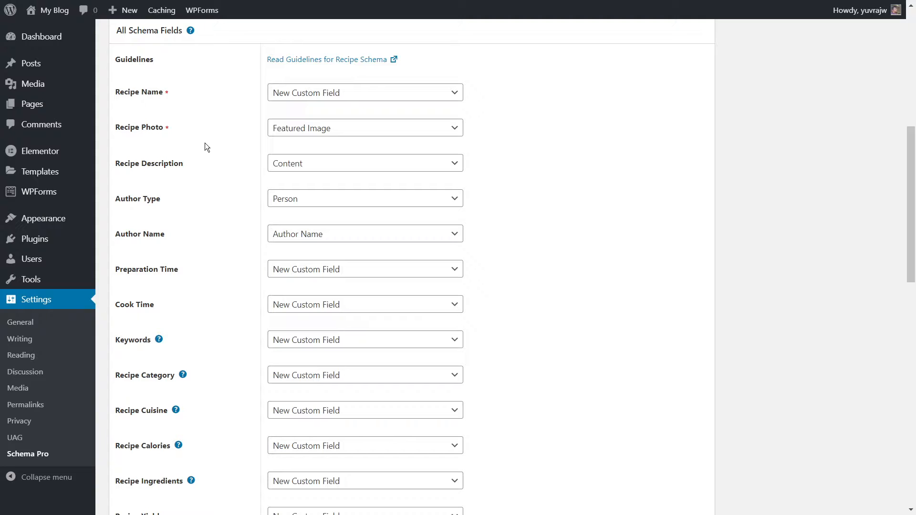
pyautogui.scroll(2, 538, 237)
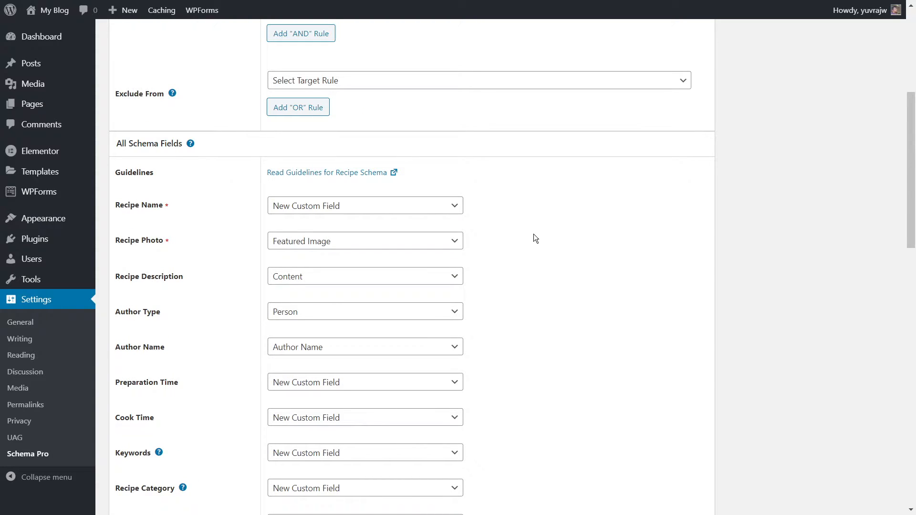
pyautogui.scroll(-3, 535, 235)
pyautogui.scroll(-4, 535, 238)
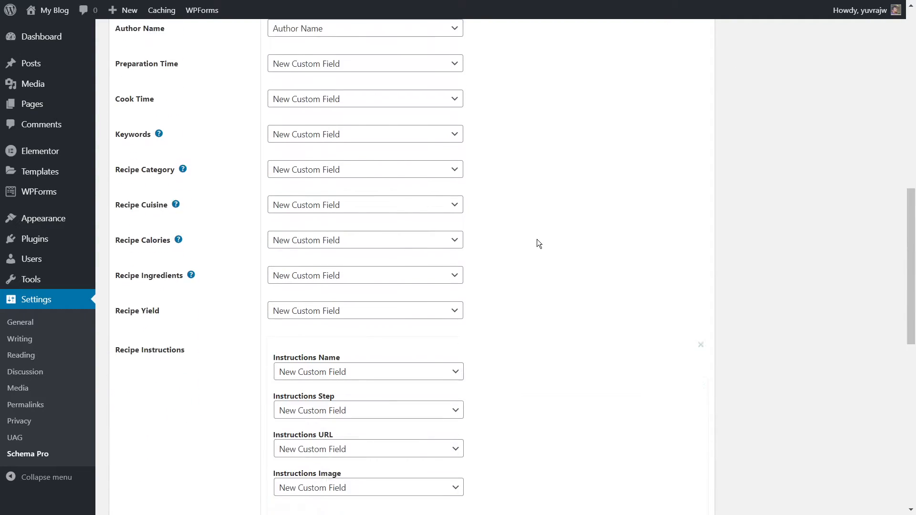
pyautogui.scroll(-2, 537, 235)
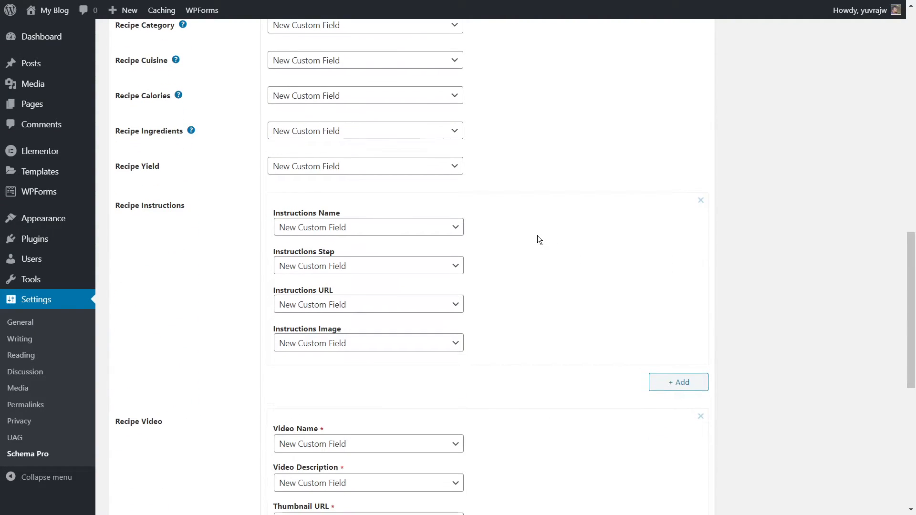
pyautogui.scroll(5, 537, 236)
pyautogui.scroll(2, 537, 236)
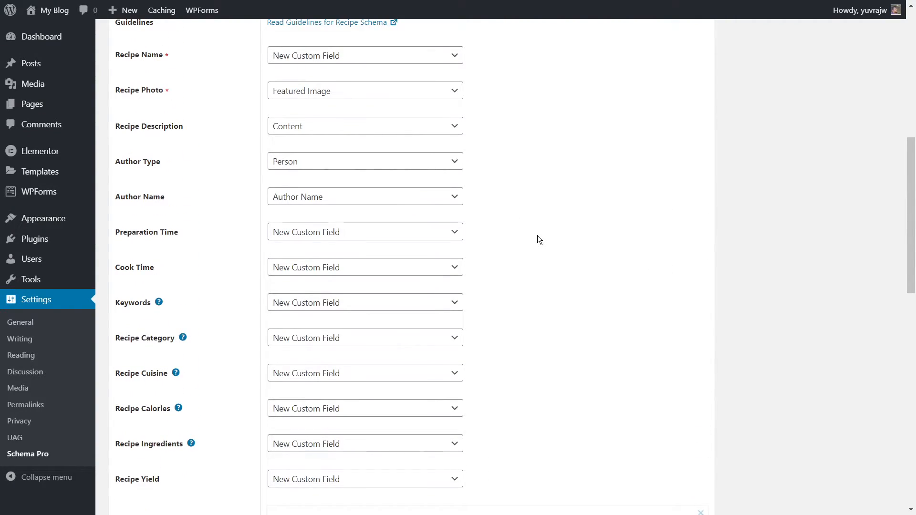
pyautogui.scroll(2, 538, 236)
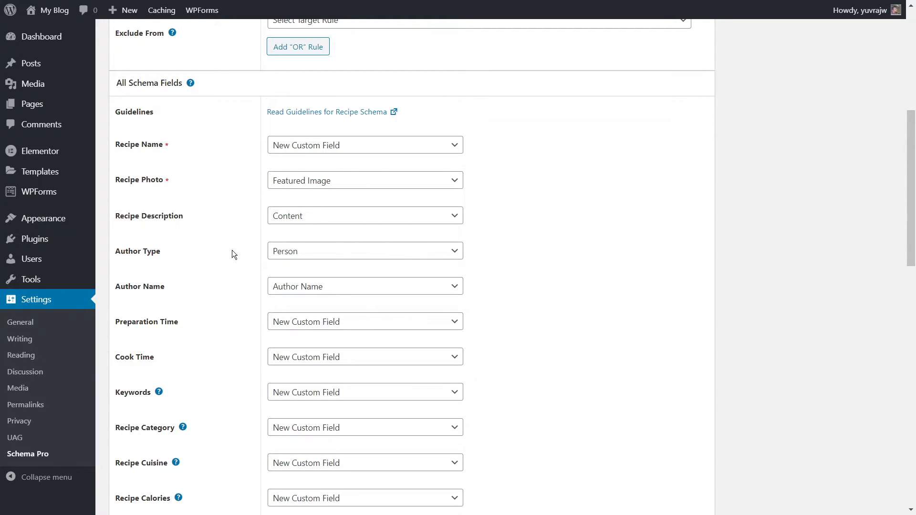
pyautogui.scroll(-4, 505, 241)
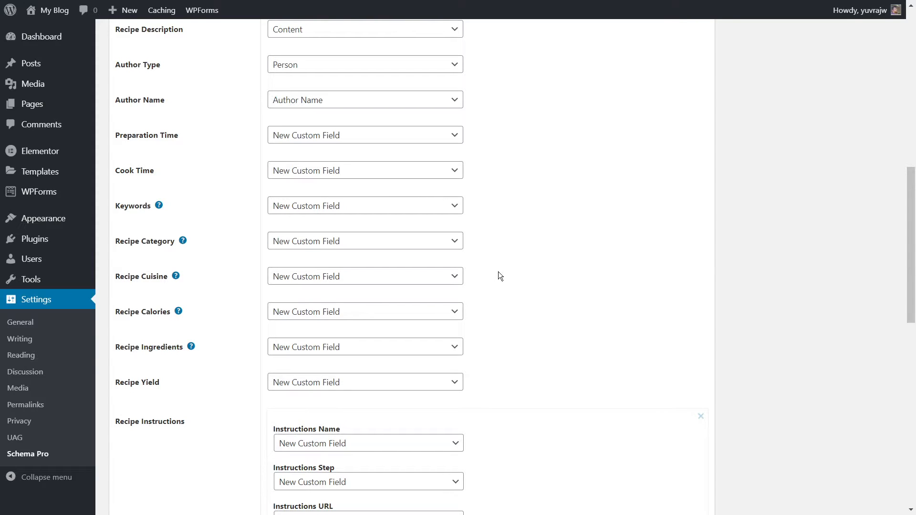
pyautogui.scroll(-4, 538, 209)
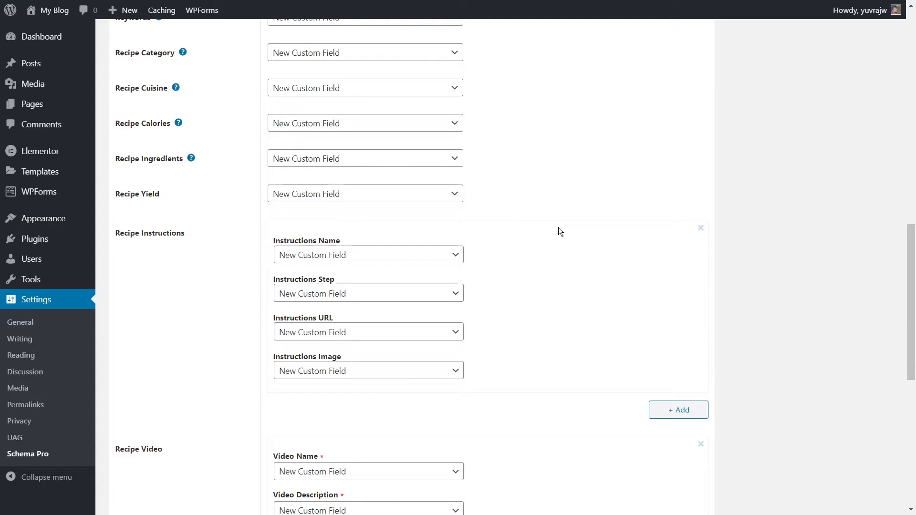
# - Update the published Recipe schema to save its target location and field settings
pyautogui.scroll(5, 560, 232)
pyautogui.scroll(2, 563, 230)
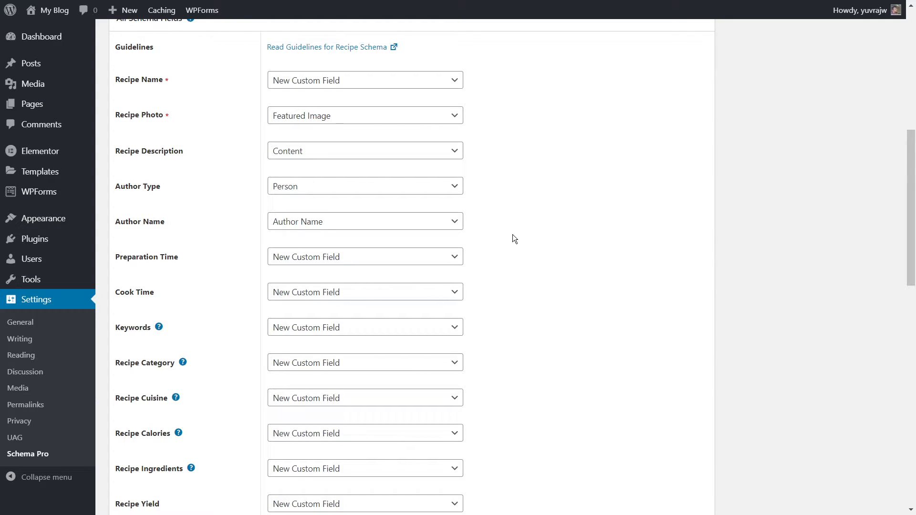
pyautogui.scroll(8, 520, 240)
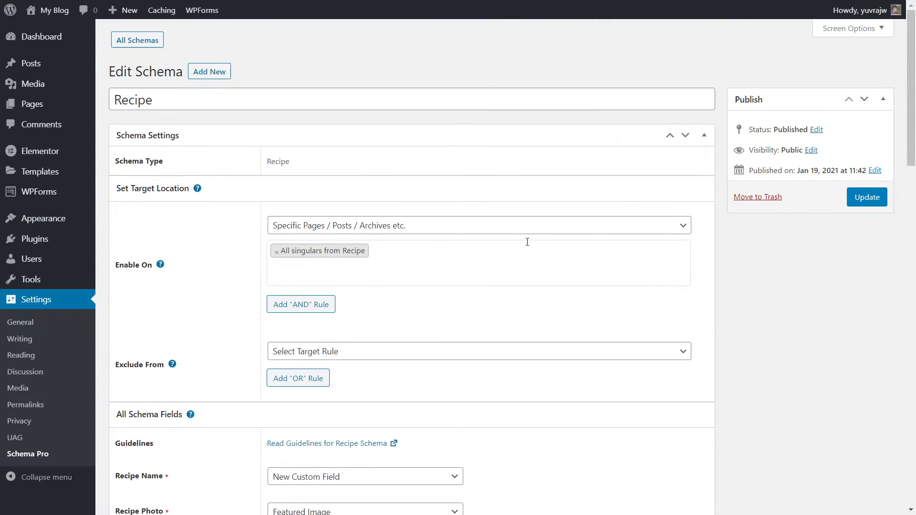
pyautogui.click(866, 200)
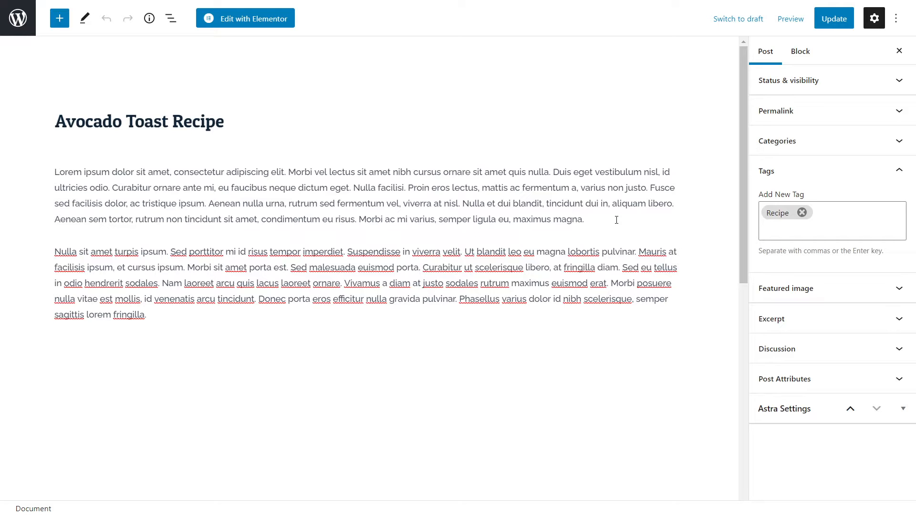
# - Set the photo of avocado toast with a halved egg from the Media Library as the post's featured image
pyautogui.scroll(-9, 609, 222)
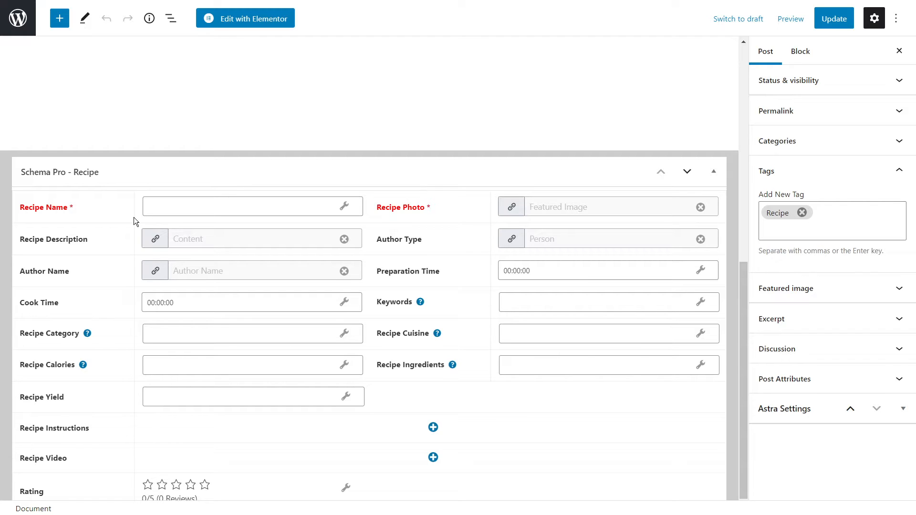
pyautogui.scroll(-1, 136, 210)
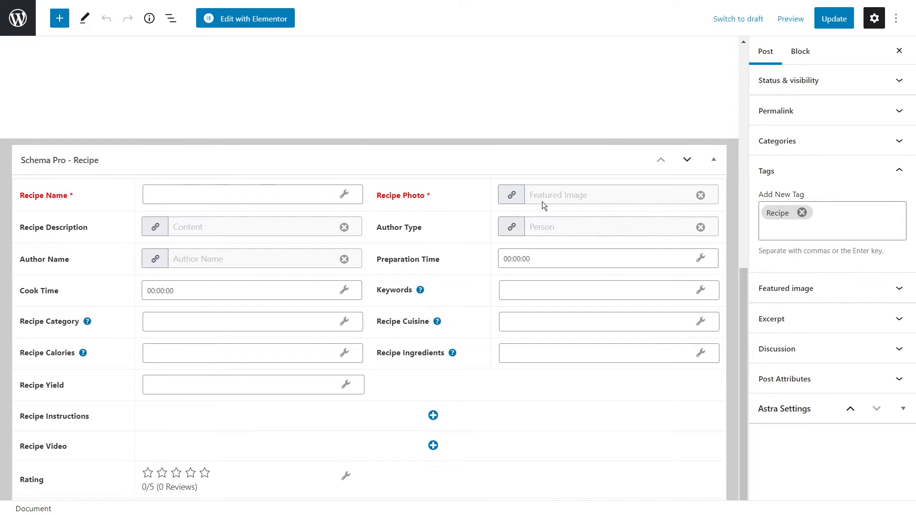
pyautogui.scroll(5, 524, 239)
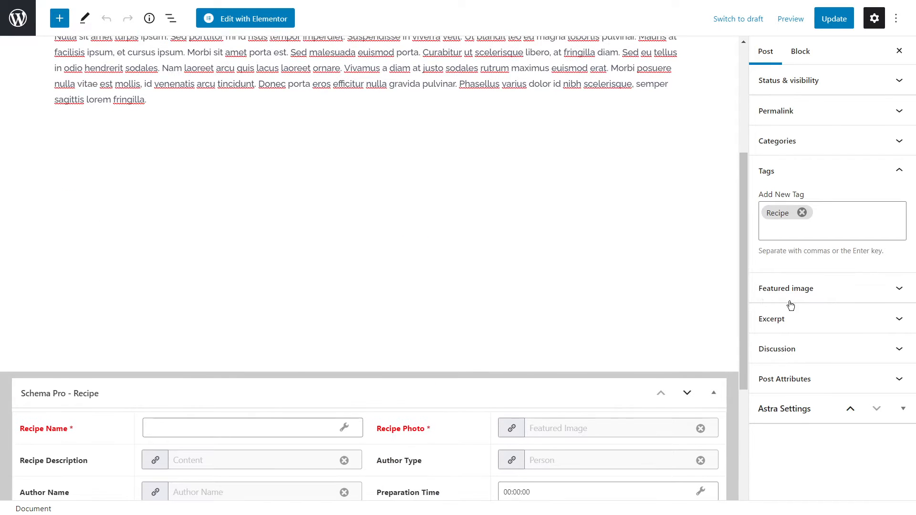
pyautogui.click(806, 292)
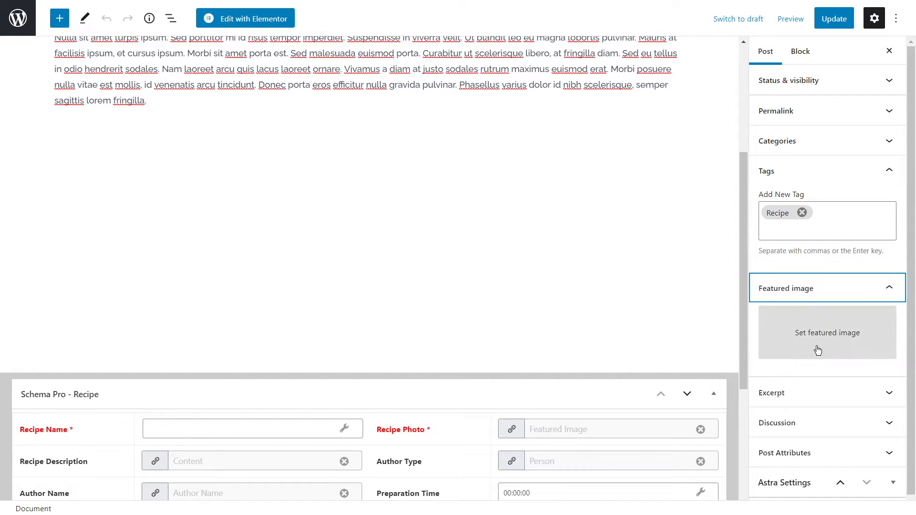
pyautogui.scroll(-5, 568, 290)
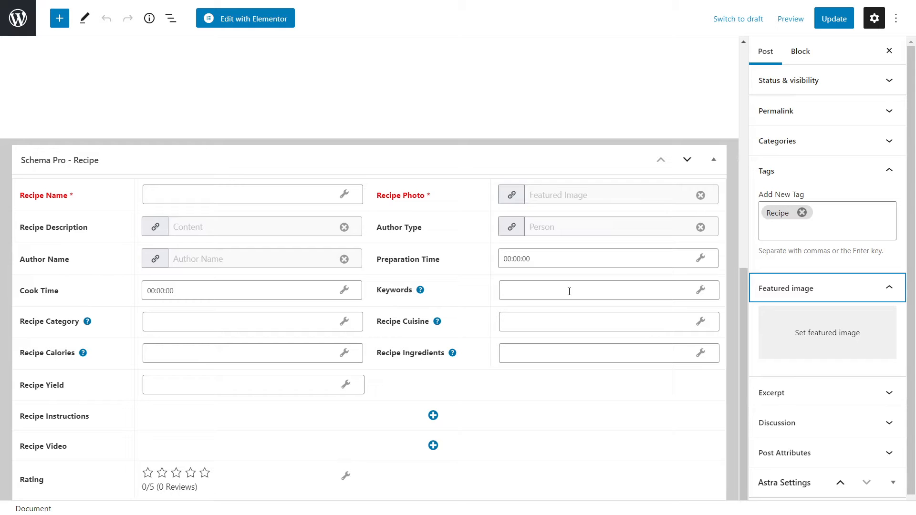
pyautogui.click(823, 336)
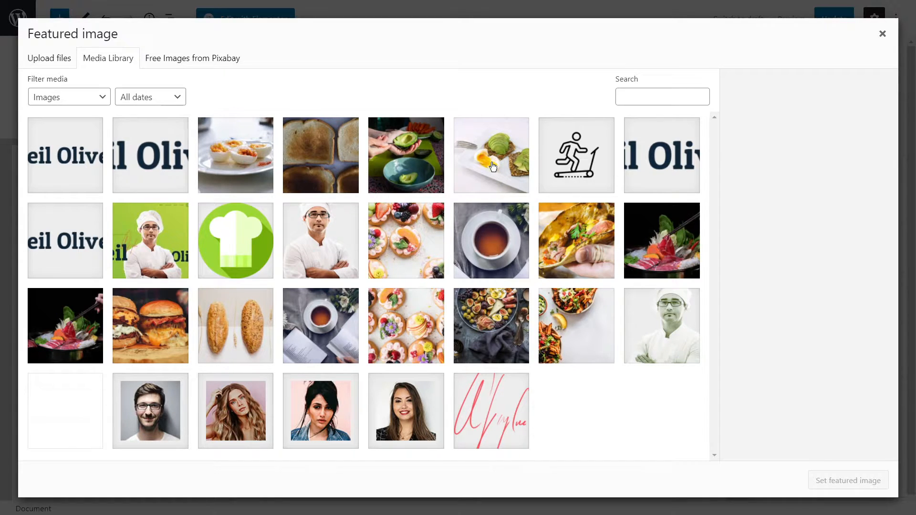
pyautogui.click(500, 166)
pyautogui.click(839, 480)
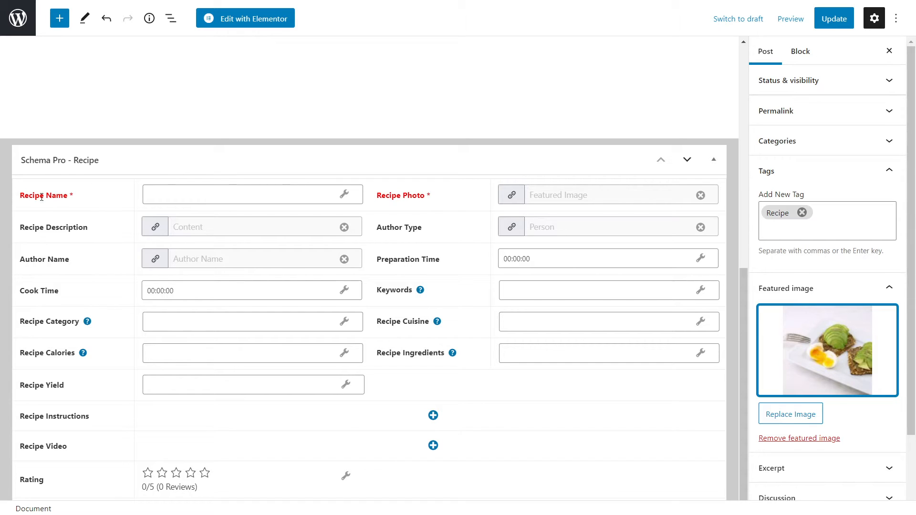
# - Map the Recipe Name field to the post's Title and update the post
pyautogui.scroll(10, 338, 200)
pyautogui.scroll(-5, 339, 214)
pyautogui.scroll(-5, 338, 213)
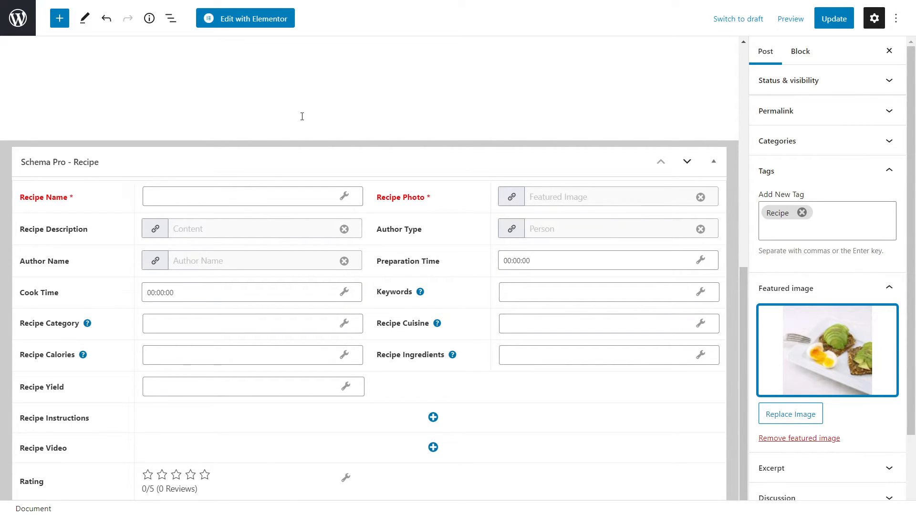
pyautogui.click(345, 197)
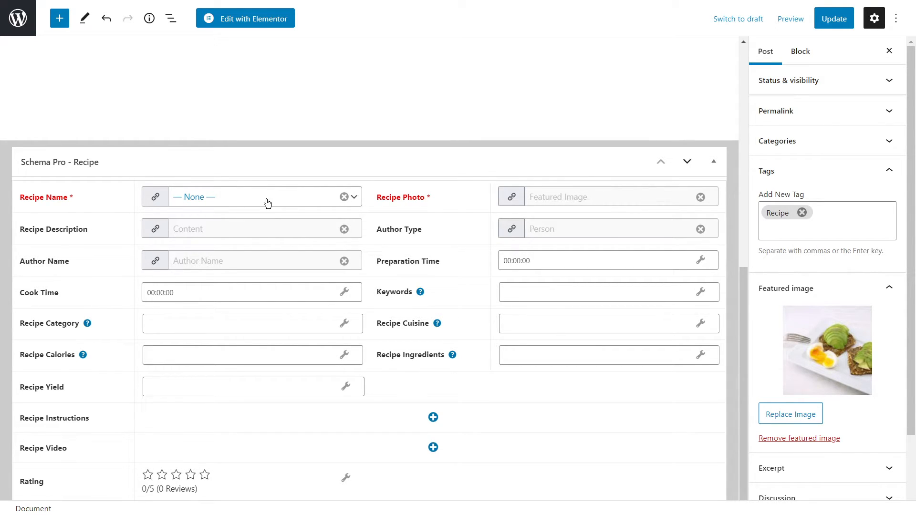
pyautogui.click(293, 203)
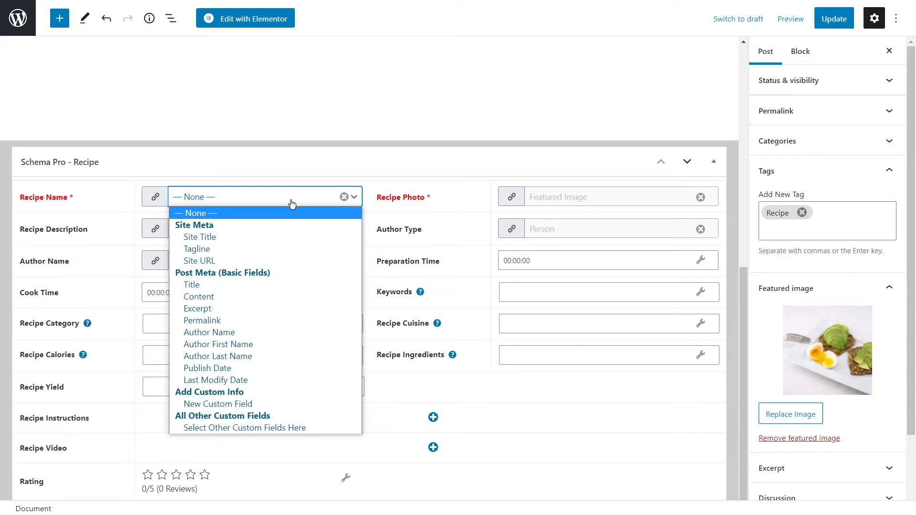
pyautogui.click(241, 286)
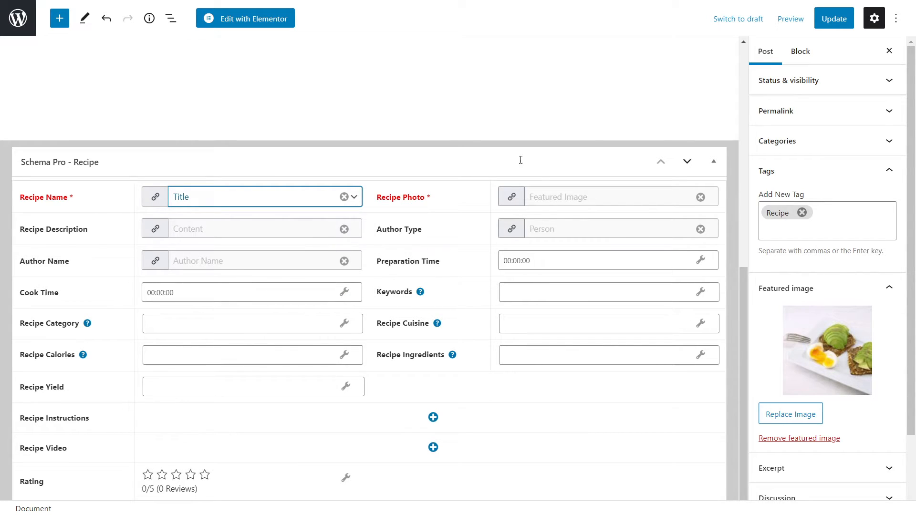
pyautogui.click(833, 20)
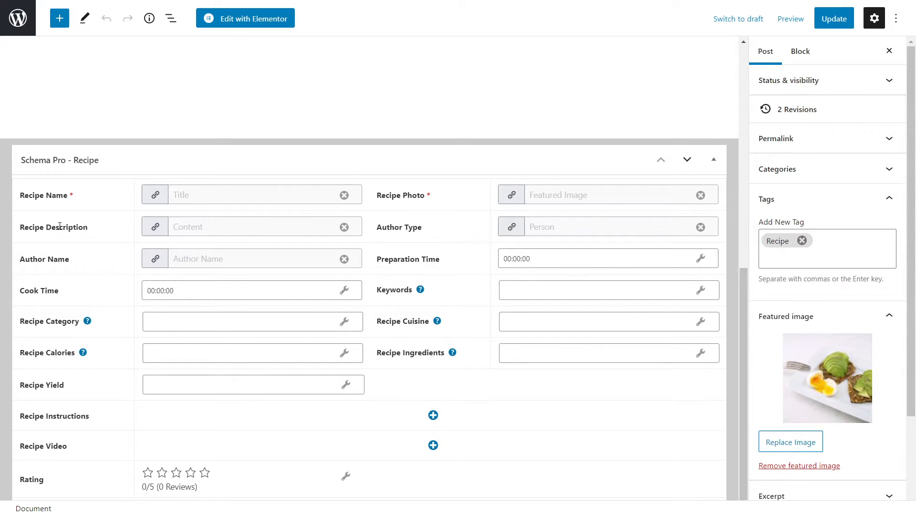
# - Set the recipe's Preparation Time to 00:10:00 and its Cook Time to 00:20:00
pyautogui.scroll(10, 73, 220)
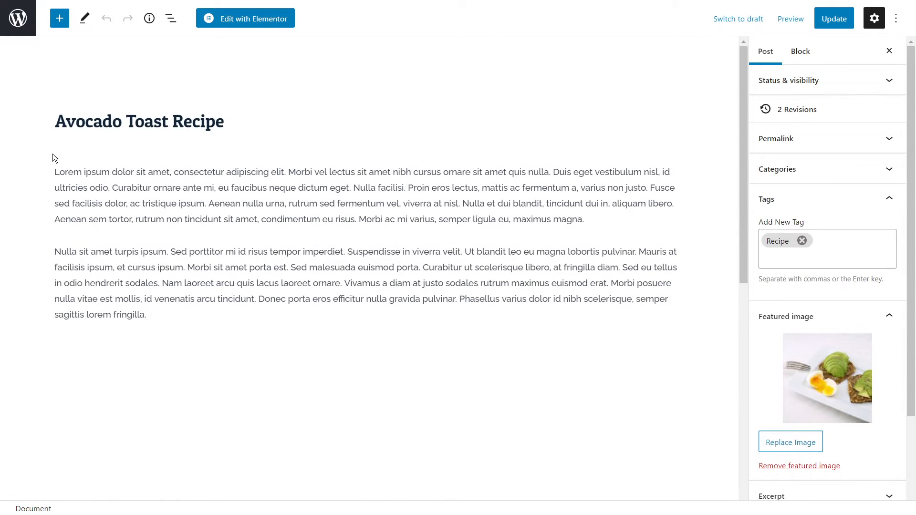
pyautogui.scroll(-10, 202, 242)
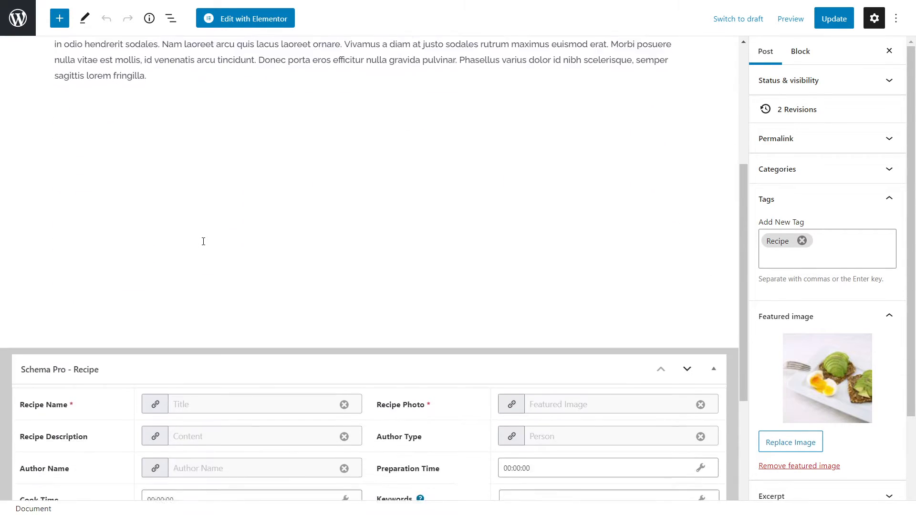
pyautogui.scroll(-1, 224, 205)
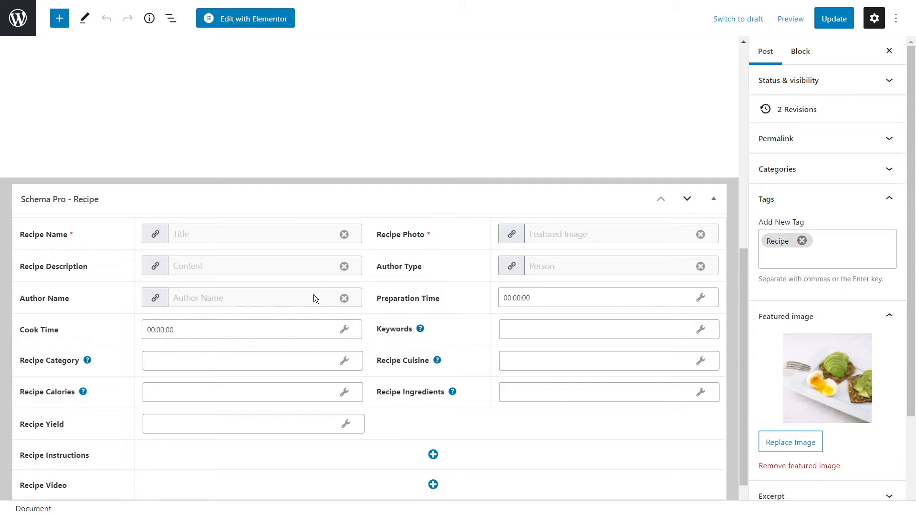
pyautogui.scroll(-1, 283, 295)
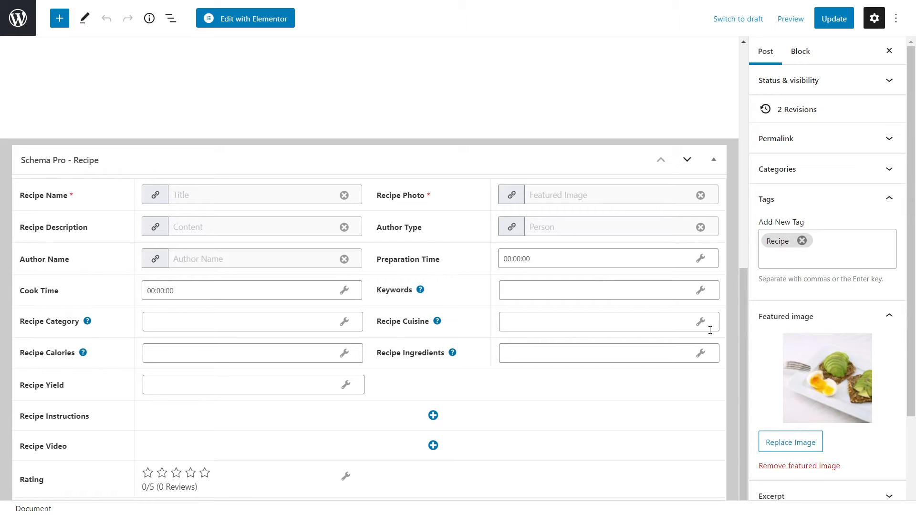
pyautogui.click(561, 254)
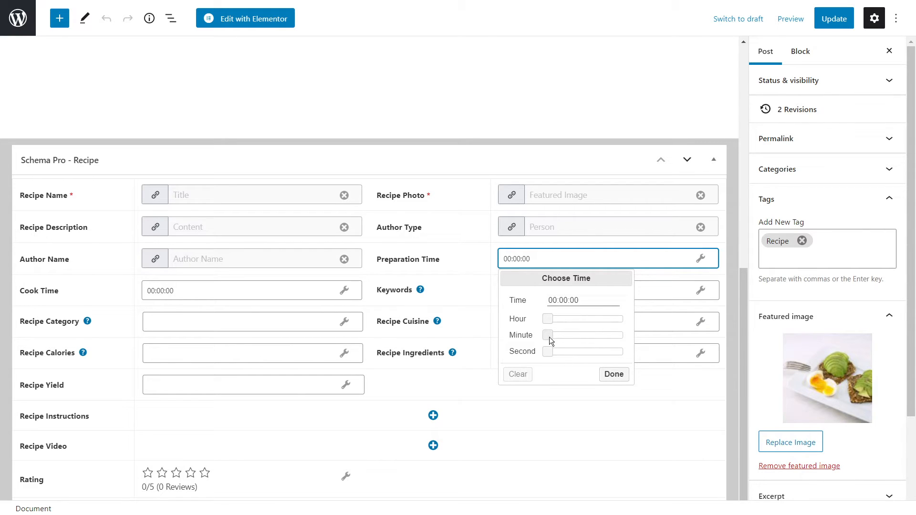
pyautogui.moveTo(551, 334); pyautogui.dragTo(561, 333)
pyautogui.click(614, 374)
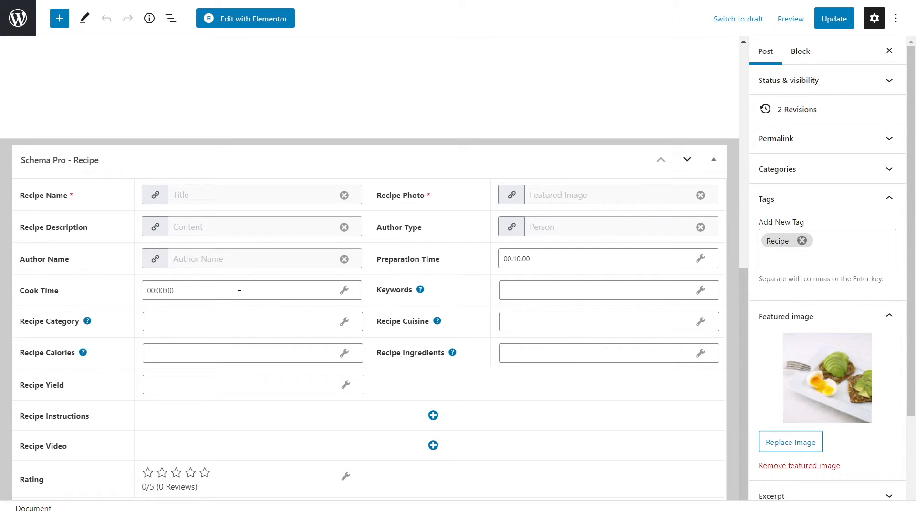
pyautogui.click(194, 292)
pyautogui.moveTo(194, 367); pyautogui.dragTo(219, 362)
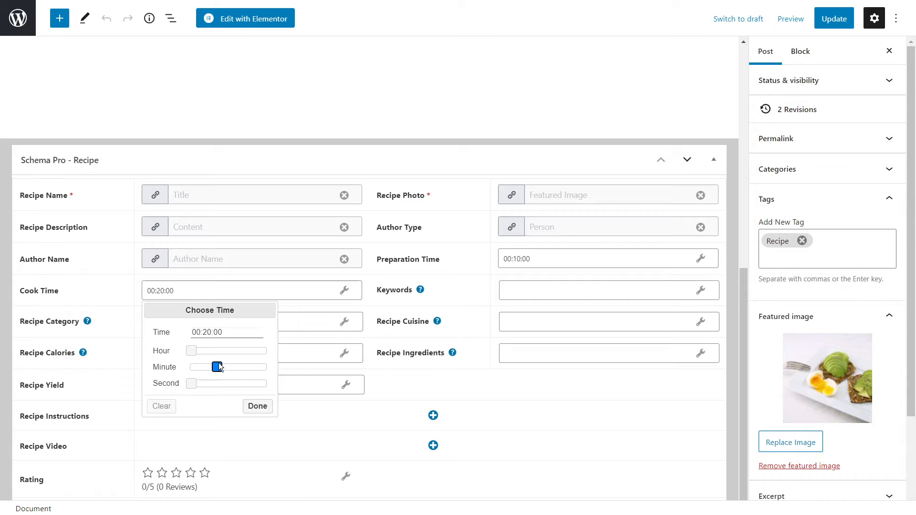
pyautogui.click(391, 374)
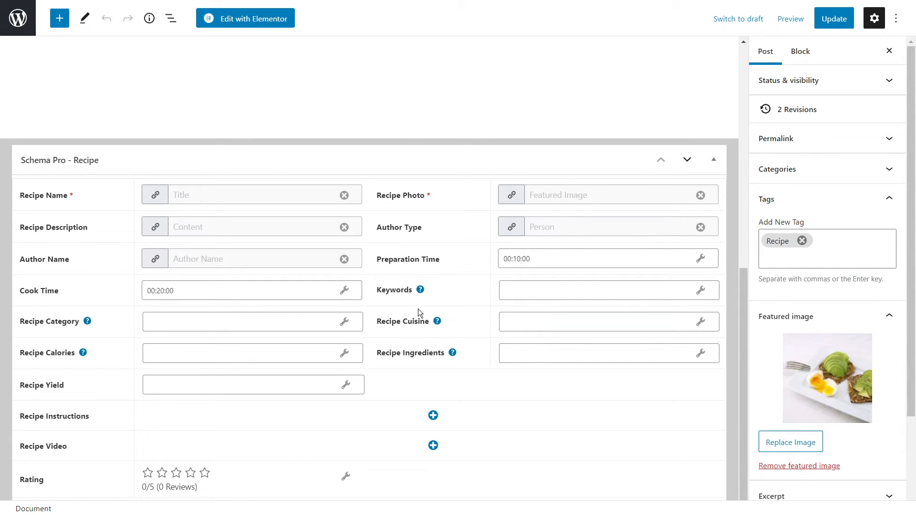
# - Enter "avocado toast" as the recipe's Keywords and "breakfast" as the Recipe Category
pyautogui.moveTo(420, 291)
pyautogui.click(518, 291)
pyautogui.write('avocado toast')
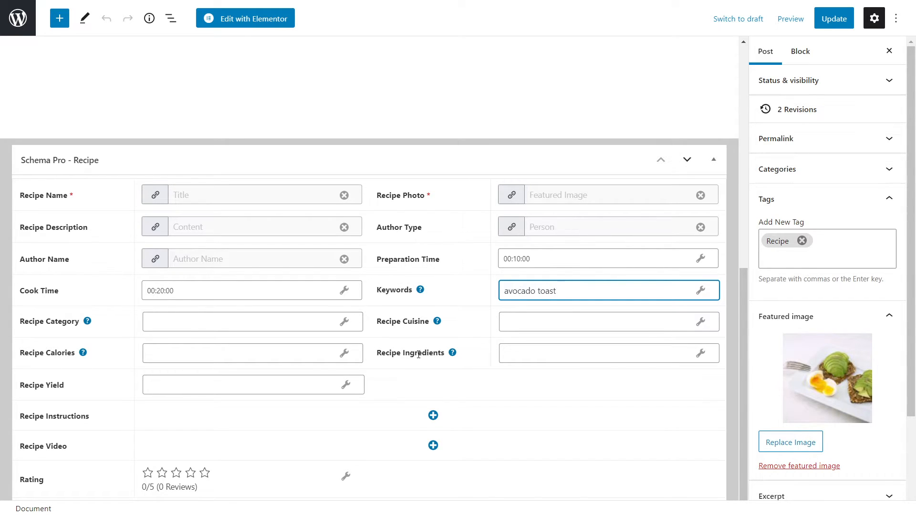
pyautogui.moveTo(89, 322)
pyautogui.click(119, 322)
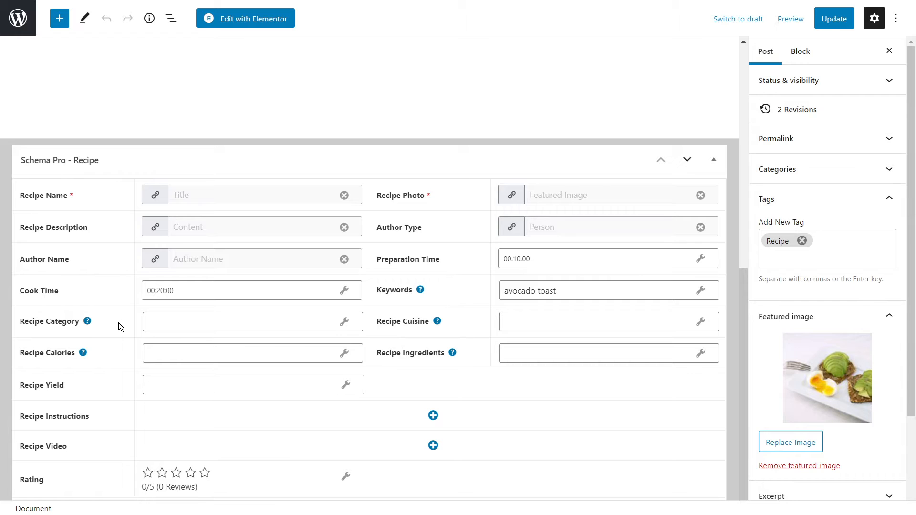
pyautogui.click(165, 322)
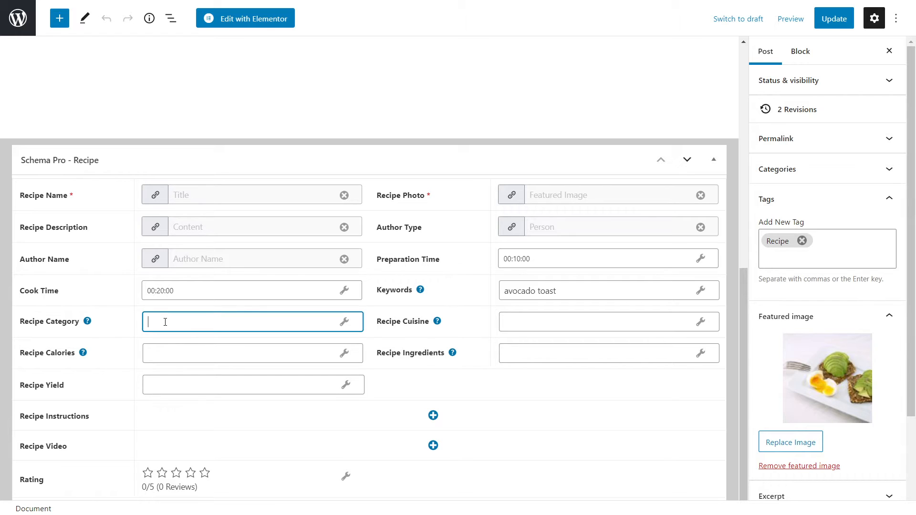
pyautogui.write('breakfast')
# - Enter "spanish" as the Recipe Cuisine and 350 as the Recipe Calories
pyautogui.moveTo(437, 323)
pyautogui.scroll(1, 463, 318)
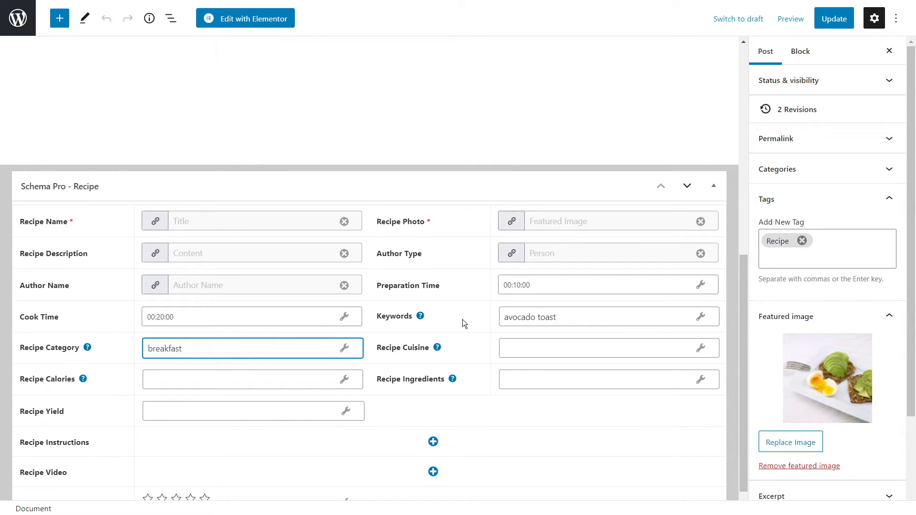
pyautogui.click(555, 346)
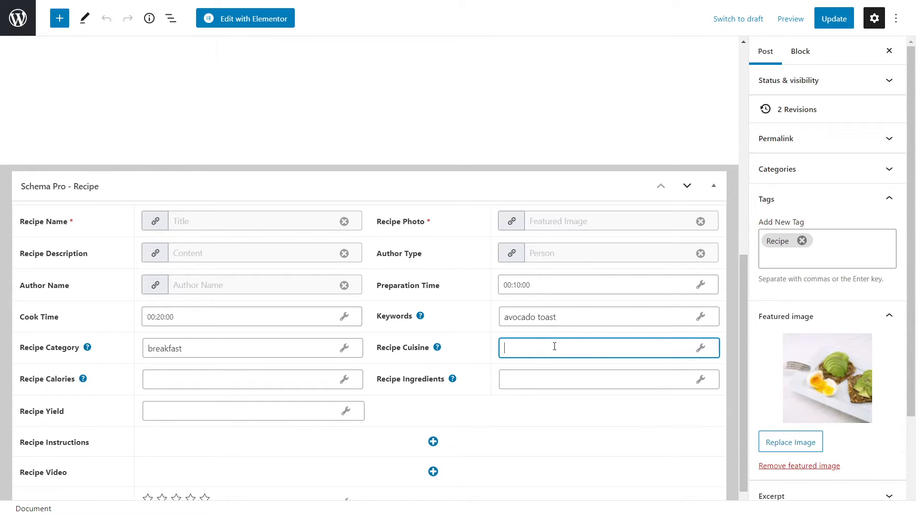
pyautogui.write('spanish')
pyautogui.click(175, 380)
pyautogui.write('350')
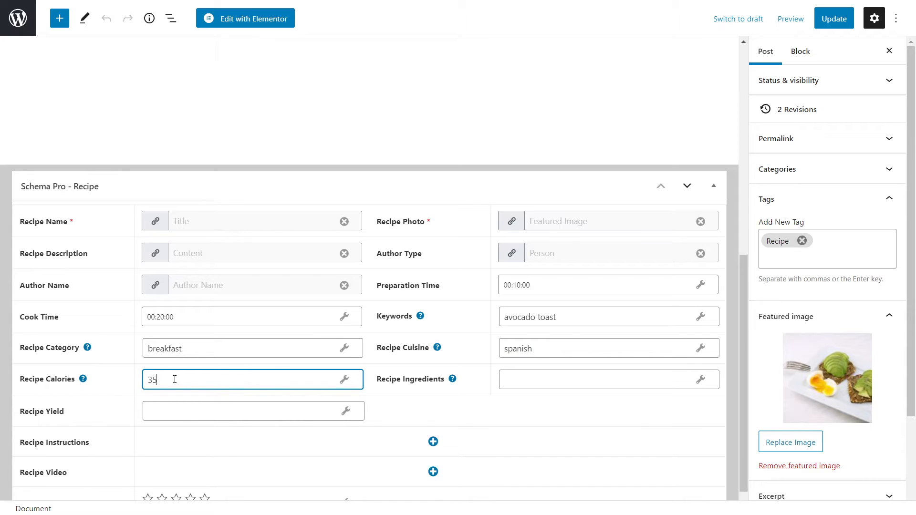
# - Enter "bread, salt, eggs, avocado, black pepper, cheese" as the Recipe Ingredients and set the Recipe Yield to 3
pyautogui.click(519, 382)
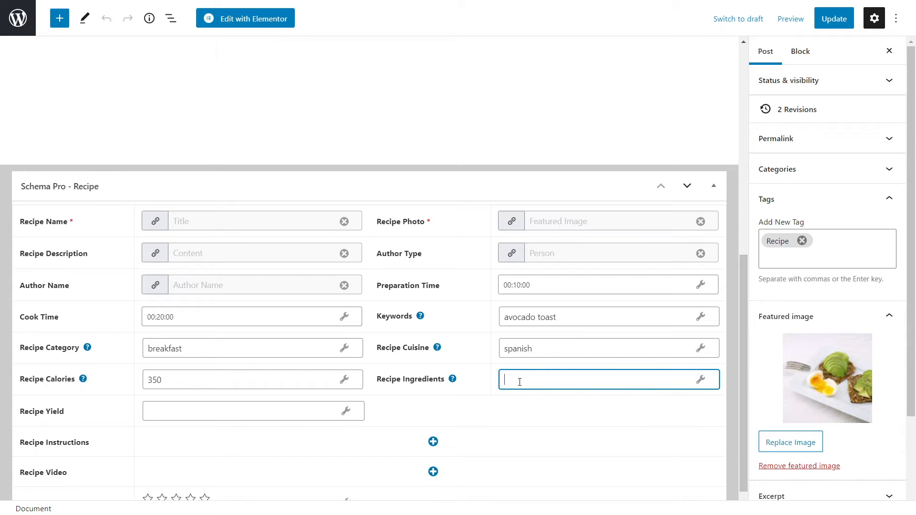
pyautogui.write('bread, salt, eggs, avocado, black pepper, cheese')
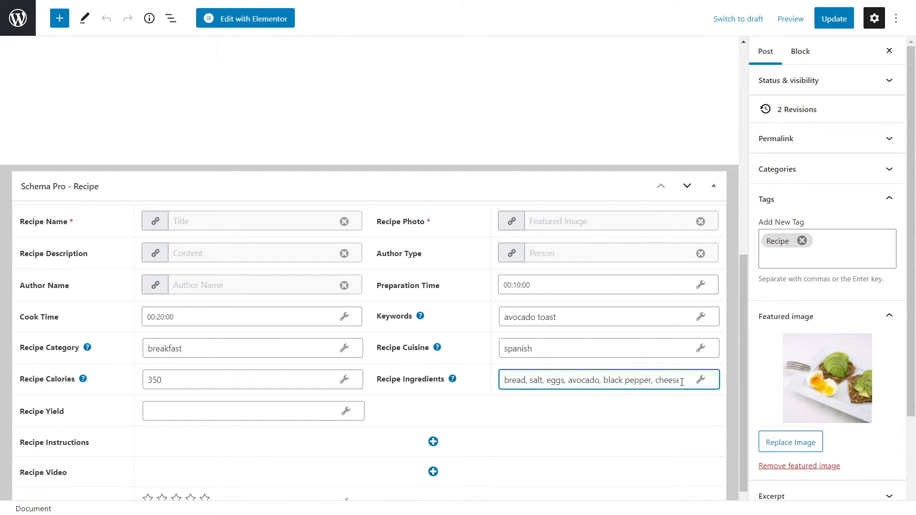
pyautogui.scroll(-1, 468, 381)
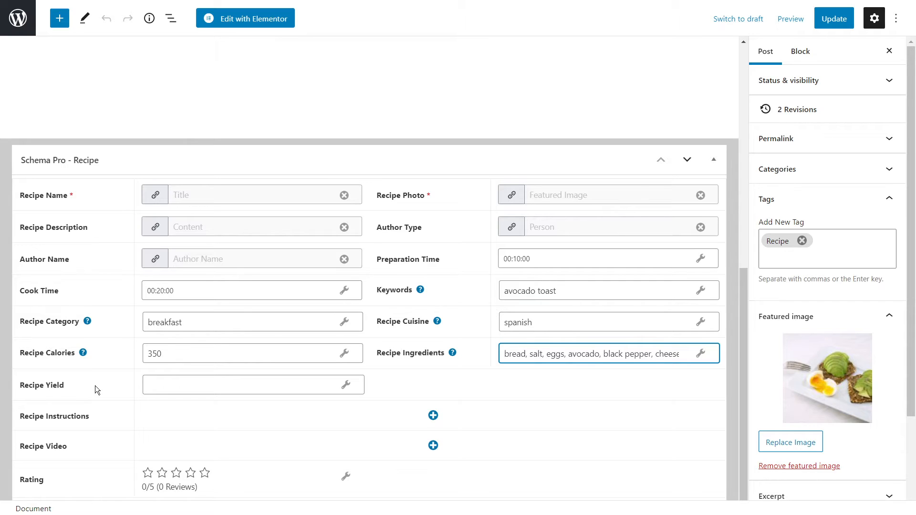
pyautogui.click(165, 384)
pyautogui.write('3')
pyautogui.click(113, 385)
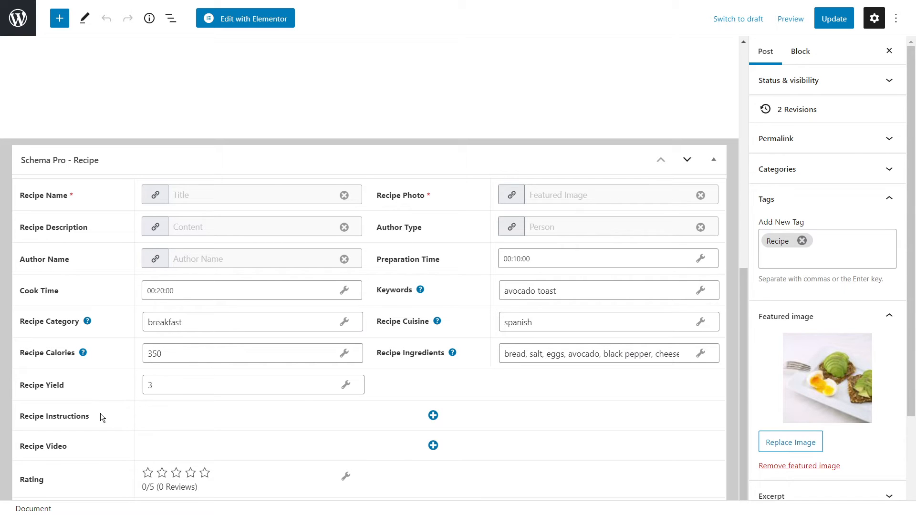
# - Expand the Recipe Instructions fields and add a second instruction entry
pyautogui.click(433, 415)
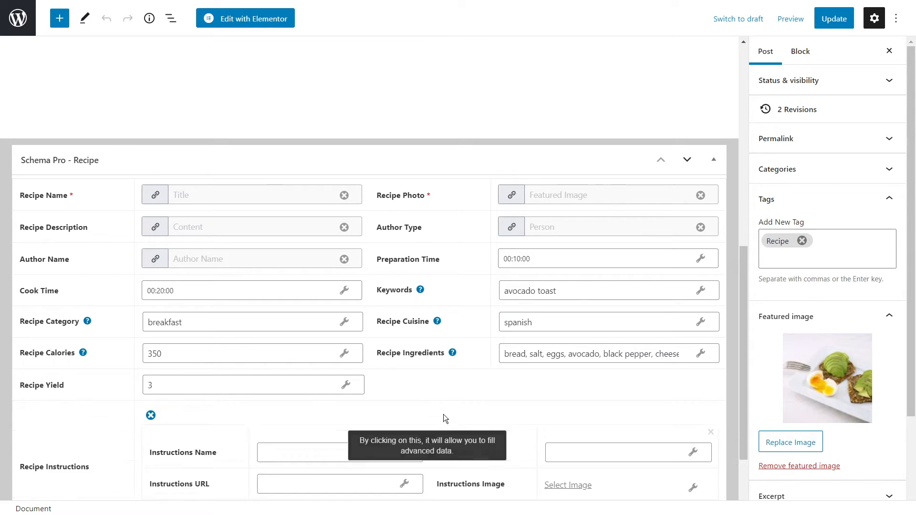
pyautogui.scroll(-2, 525, 385)
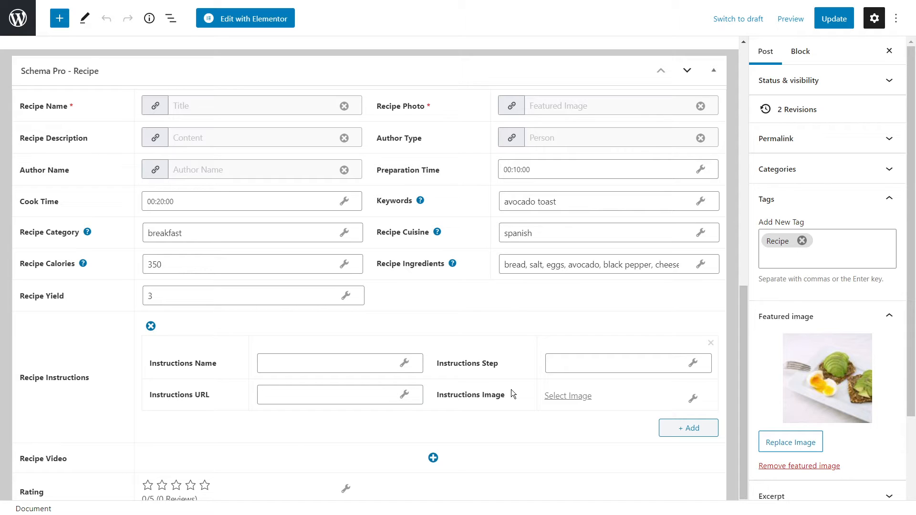
pyautogui.scroll(-1, 511, 393)
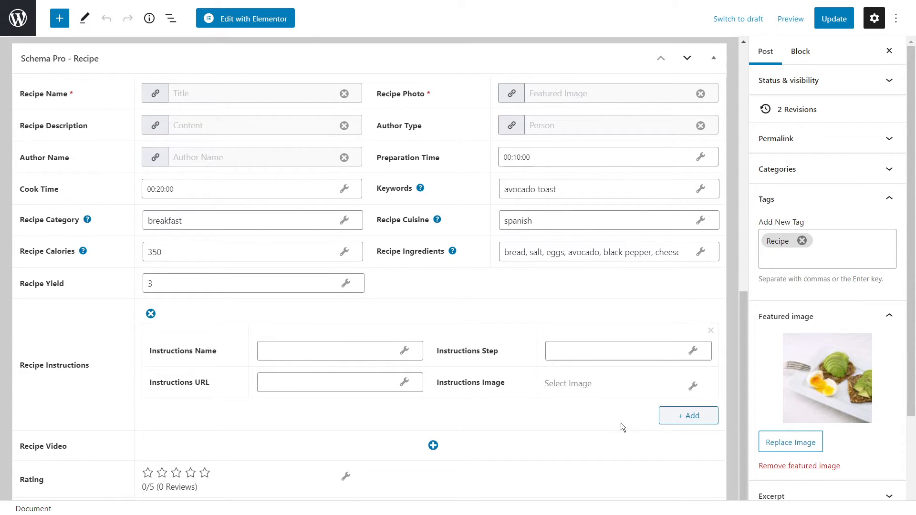
pyautogui.click(683, 415)
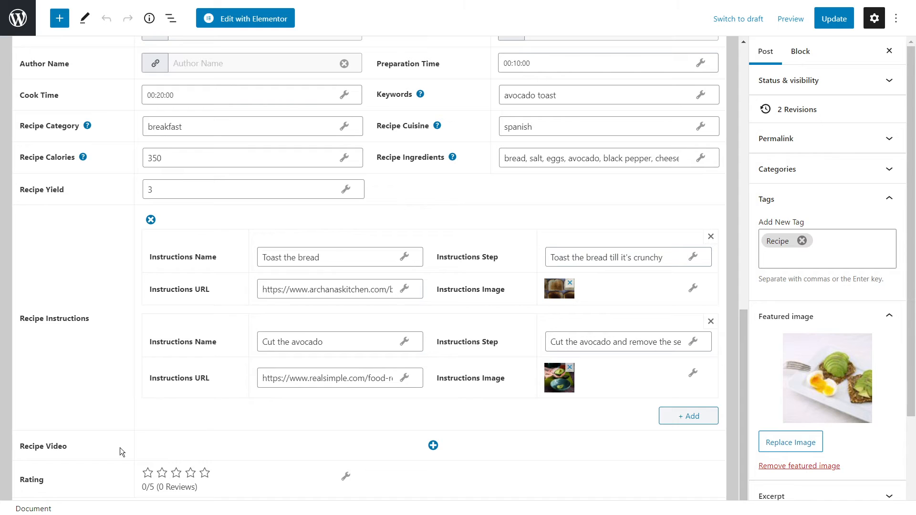
# - Expand the Recipe Video fields and review the filled-in recipe, instruction and video details of the Schema Pro form
pyautogui.click(433, 446)
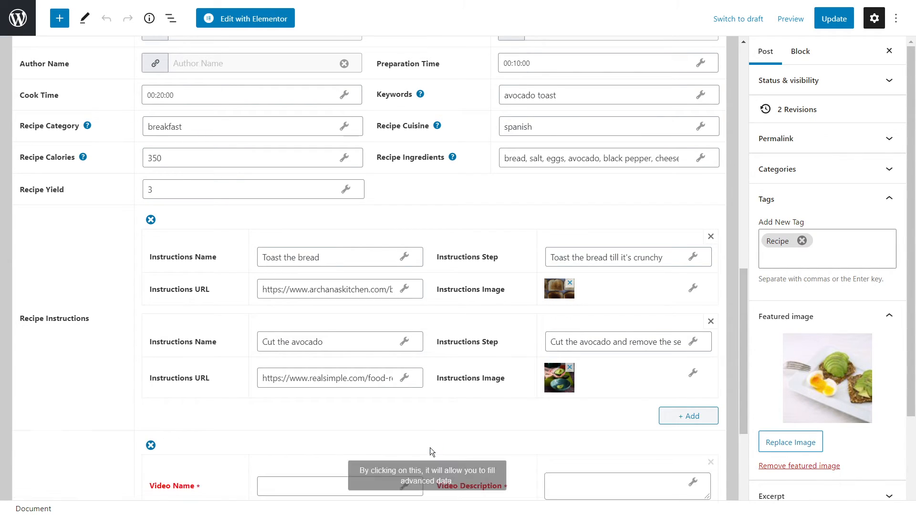
pyautogui.scroll(-4, 432, 451)
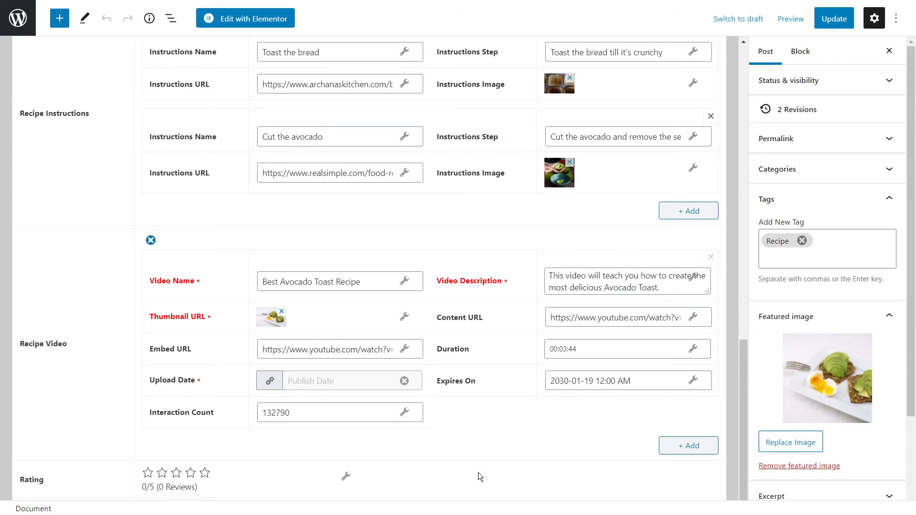
pyautogui.scroll(6, 479, 475)
pyautogui.scroll(2, 478, 473)
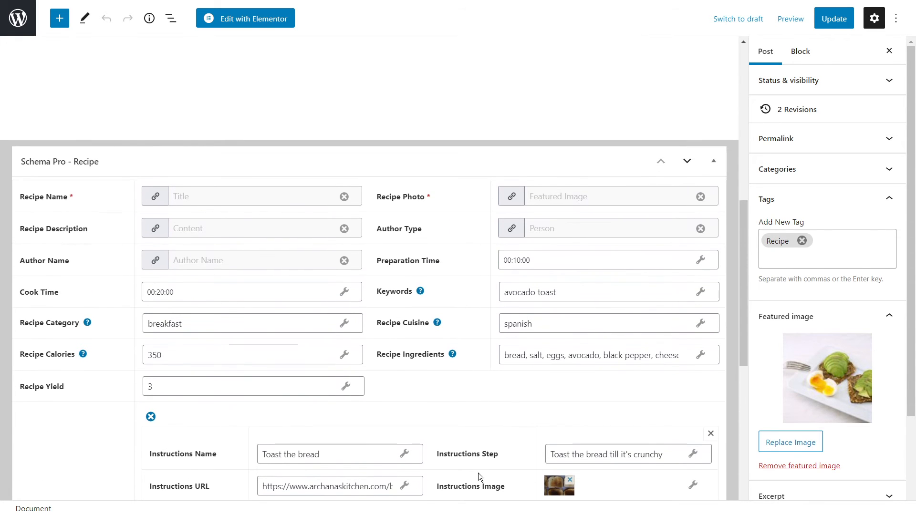
pyautogui.scroll(-5, 478, 474)
pyautogui.scroll(-2, 479, 474)
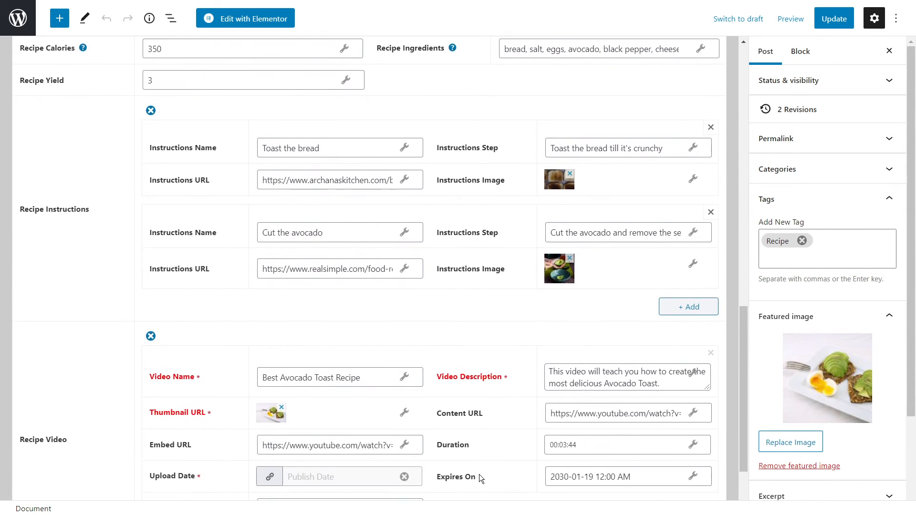
pyautogui.scroll(4, 479, 474)
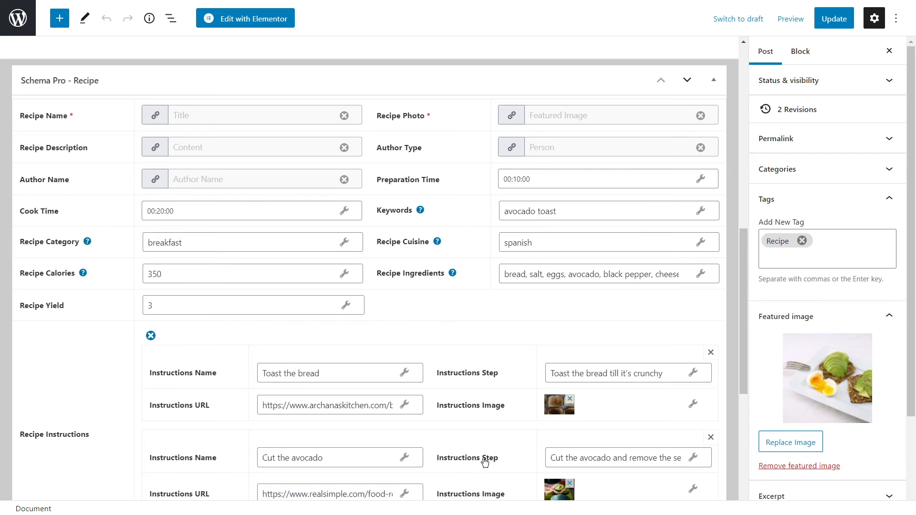
pyautogui.scroll(-2, 485, 461)
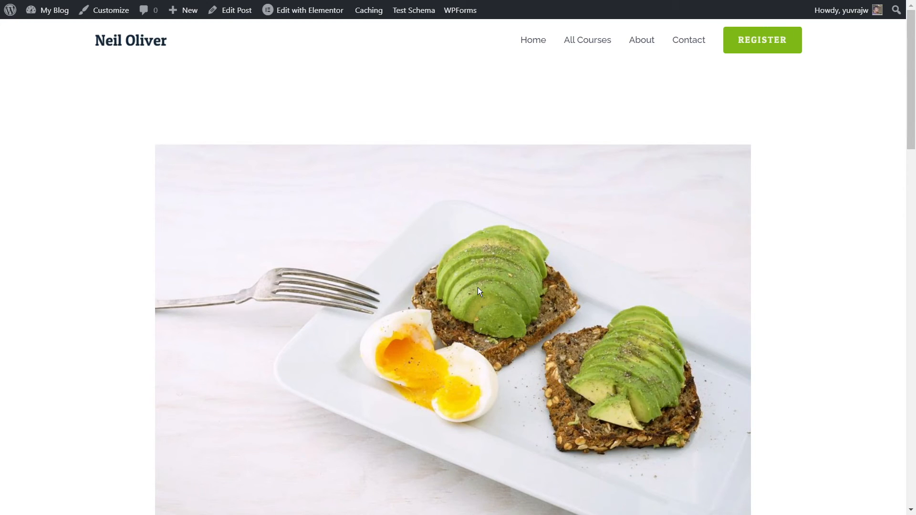
# - Look over the live Avocado Toast Recipe post and give it a five-star rating below the content
pyautogui.scroll(-8, 446, 185)
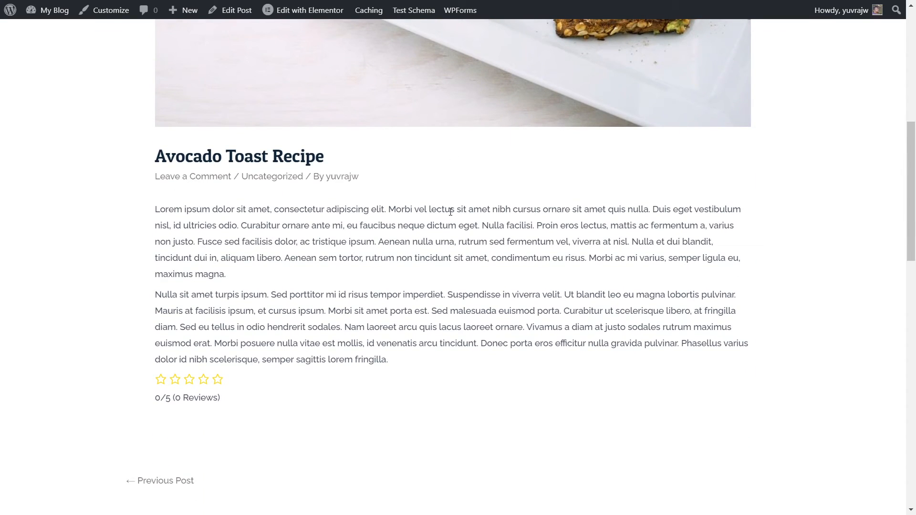
pyautogui.scroll(8, 447, 216)
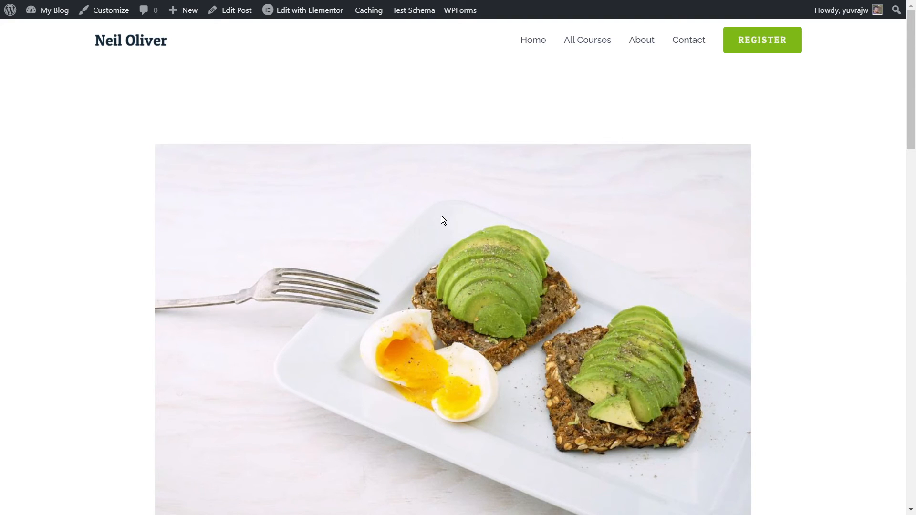
pyautogui.scroll(-8, 442, 216)
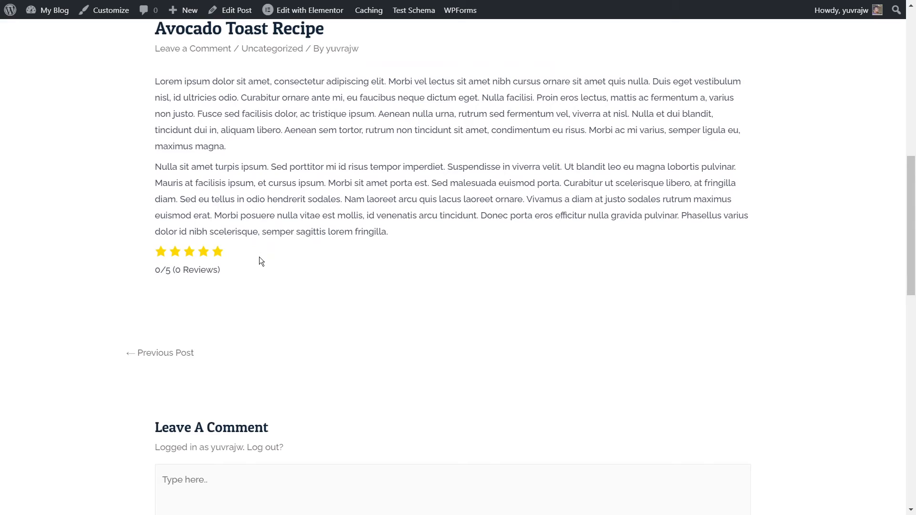
pyautogui.click(218, 251)
# - Run the post through Google's Rich Results Test with Test Schema and review the list of detected items
pyautogui.click(405, 14)
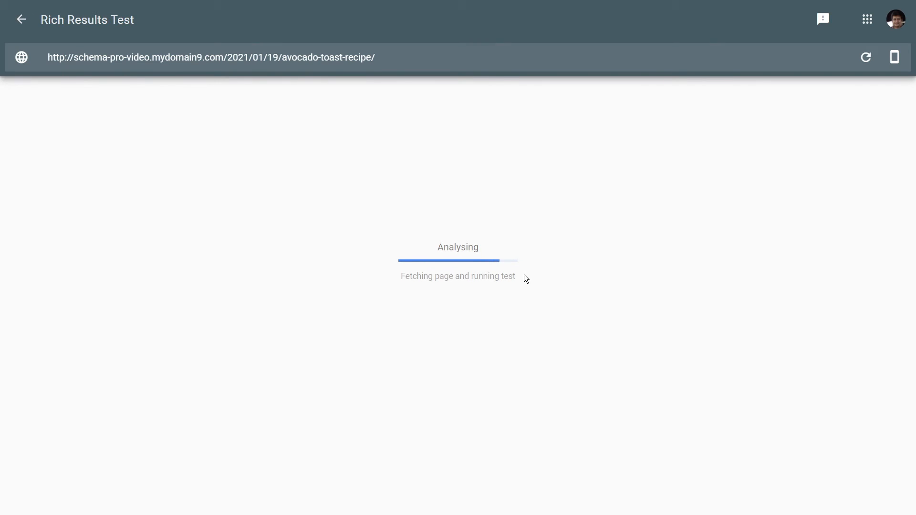
pyautogui.scroll(-5, 516, 267)
pyautogui.scroll(5, 705, 225)
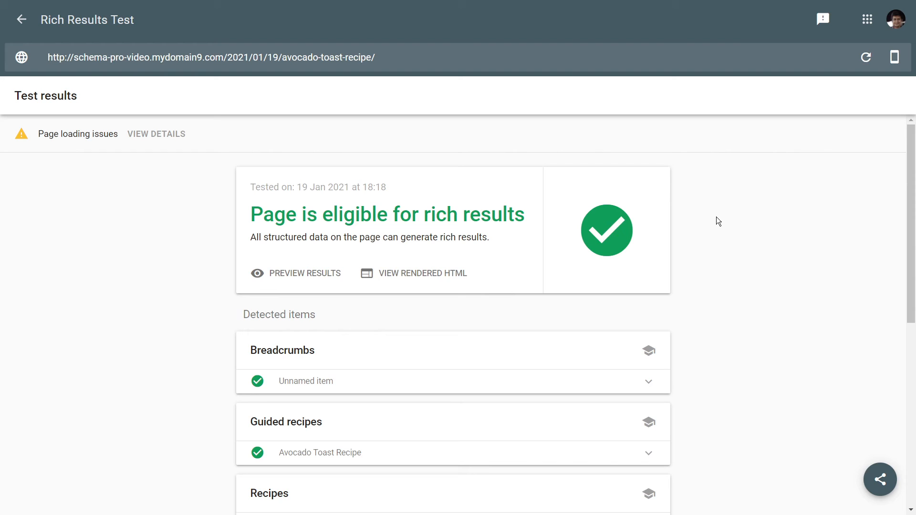
pyautogui.scroll(-4, 717, 217)
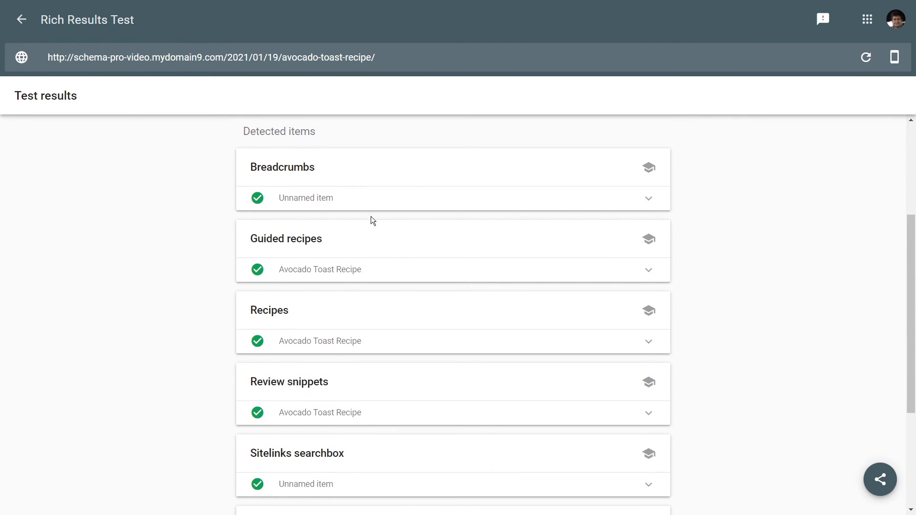
pyautogui.scroll(-2, 372, 220)
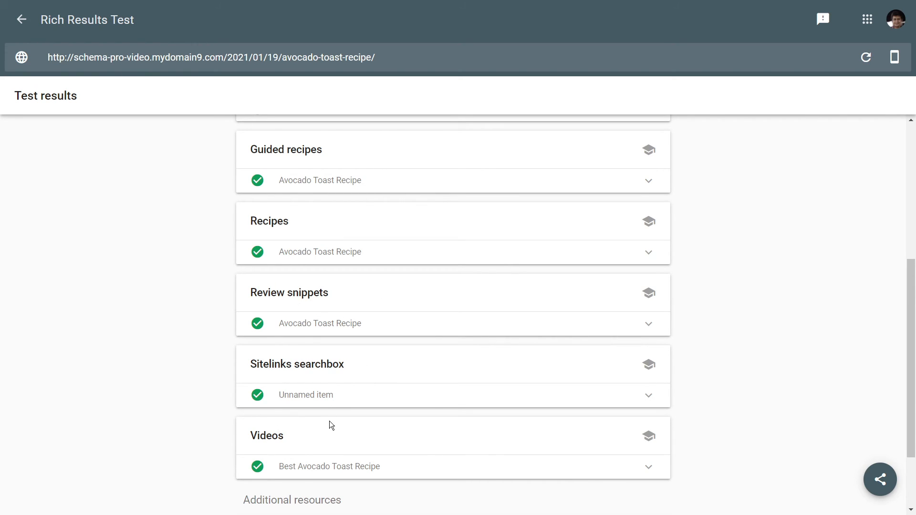
pyautogui.scroll(2, 330, 421)
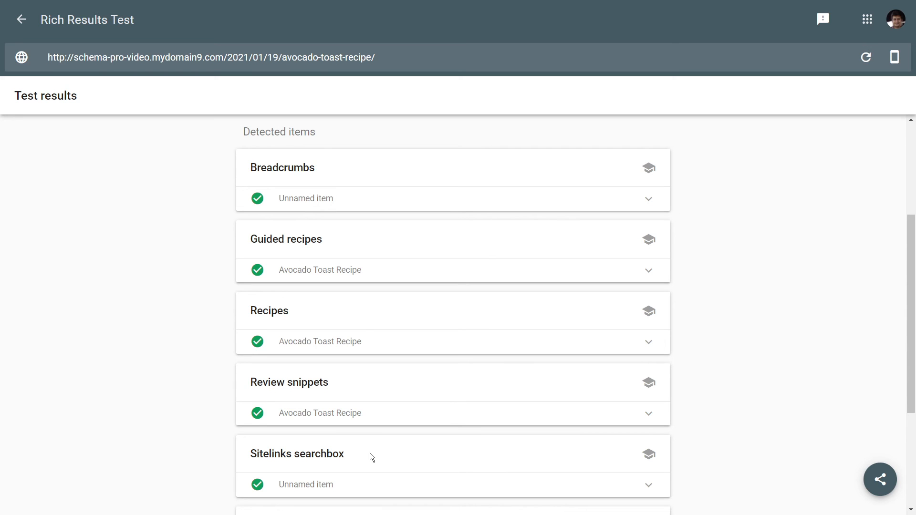
pyautogui.scroll(-2, 208, 344)
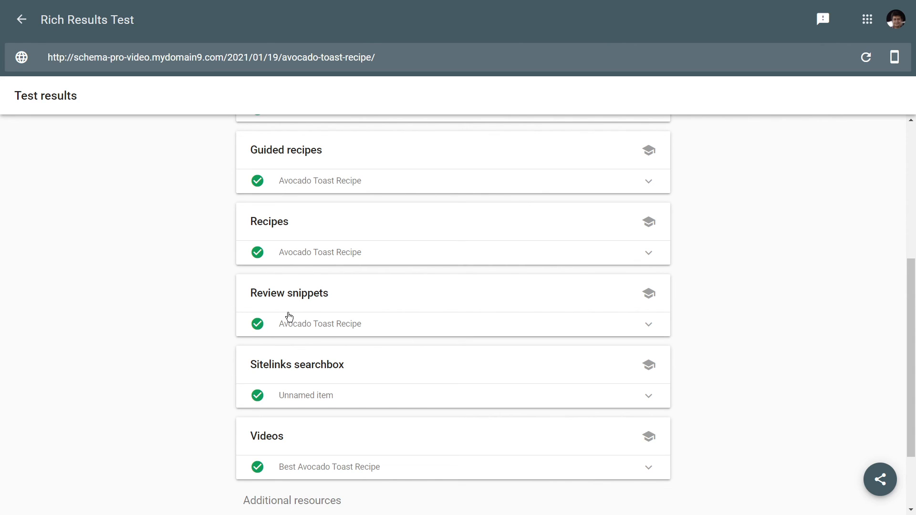
# - Inspect the rating details of the Avocado Toast Recipe item under Review snippets, and collapse them
pyautogui.click(334, 321)
pyautogui.scroll(-3, 317, 282)
pyautogui.moveTo(468, 230)
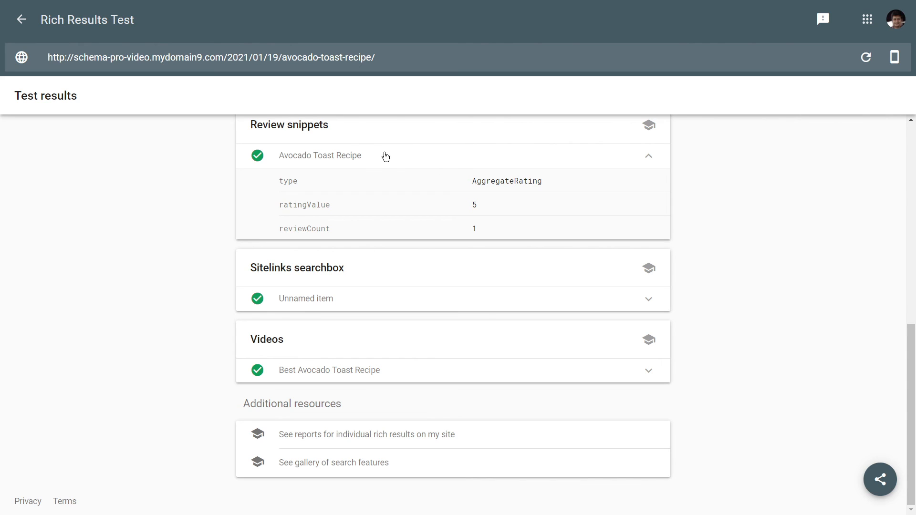
pyautogui.click(417, 162)
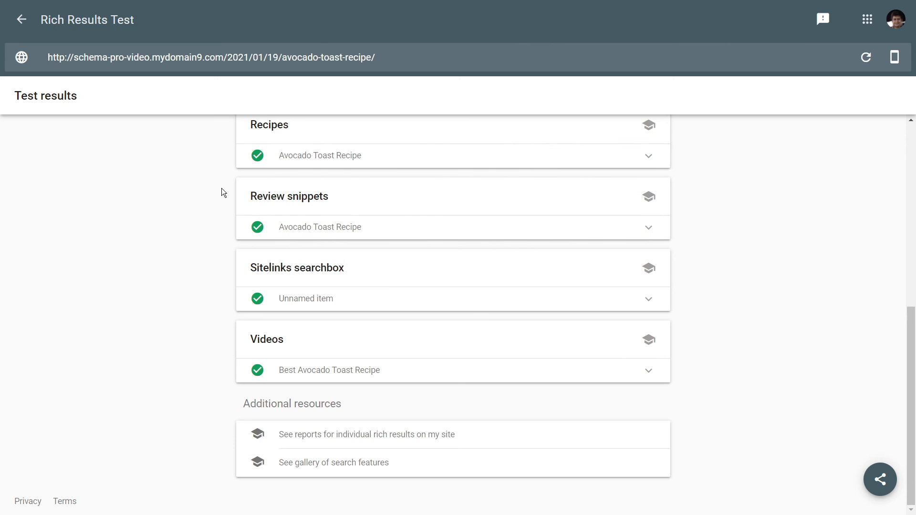
# - Expand the Best Avocado Toast Recipe item under Videos and examine its structured data properties
pyautogui.click(326, 370)
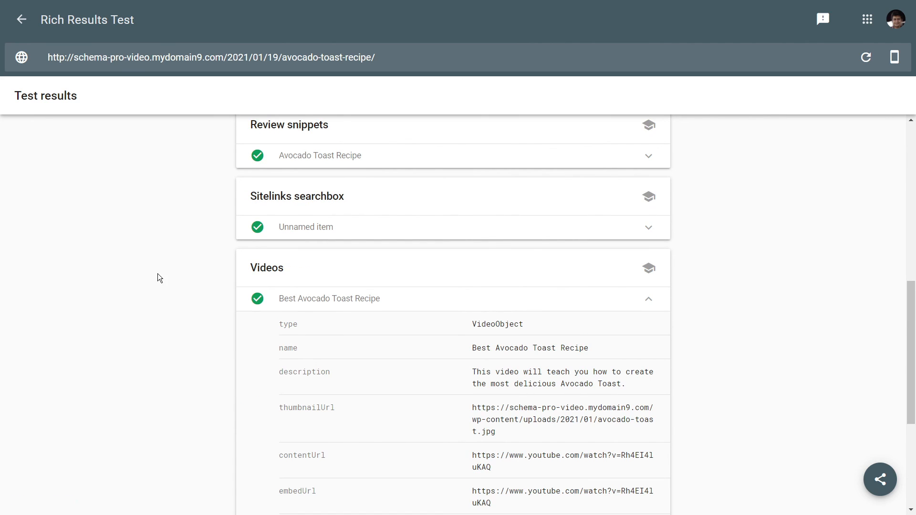
pyautogui.click(343, 298)
pyautogui.click(346, 377)
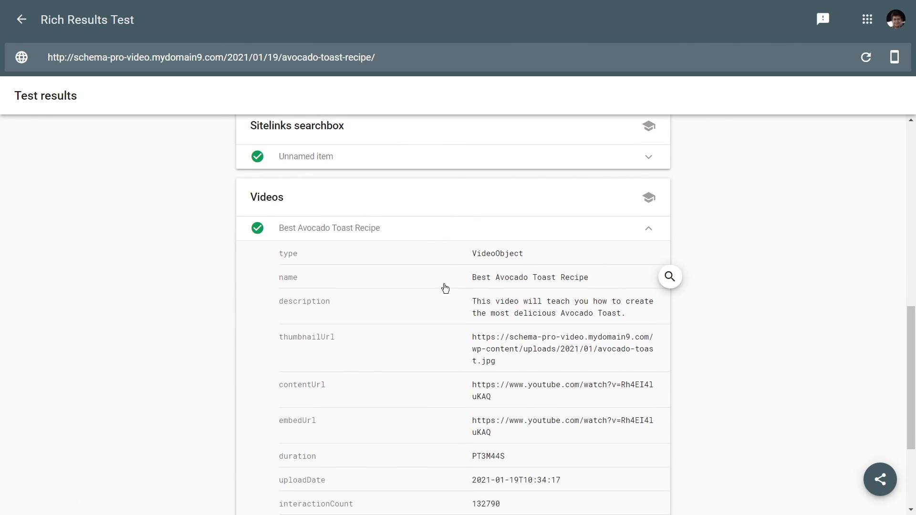
pyautogui.scroll(-3, 480, 239)
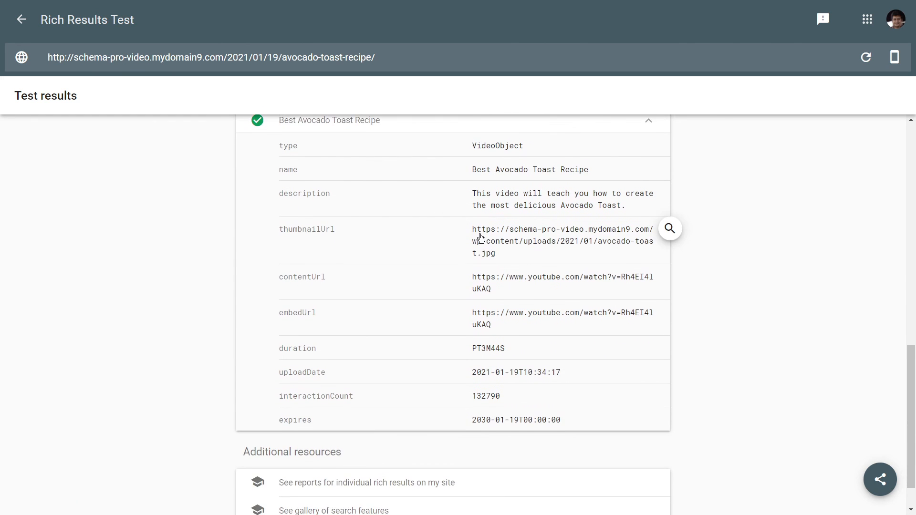